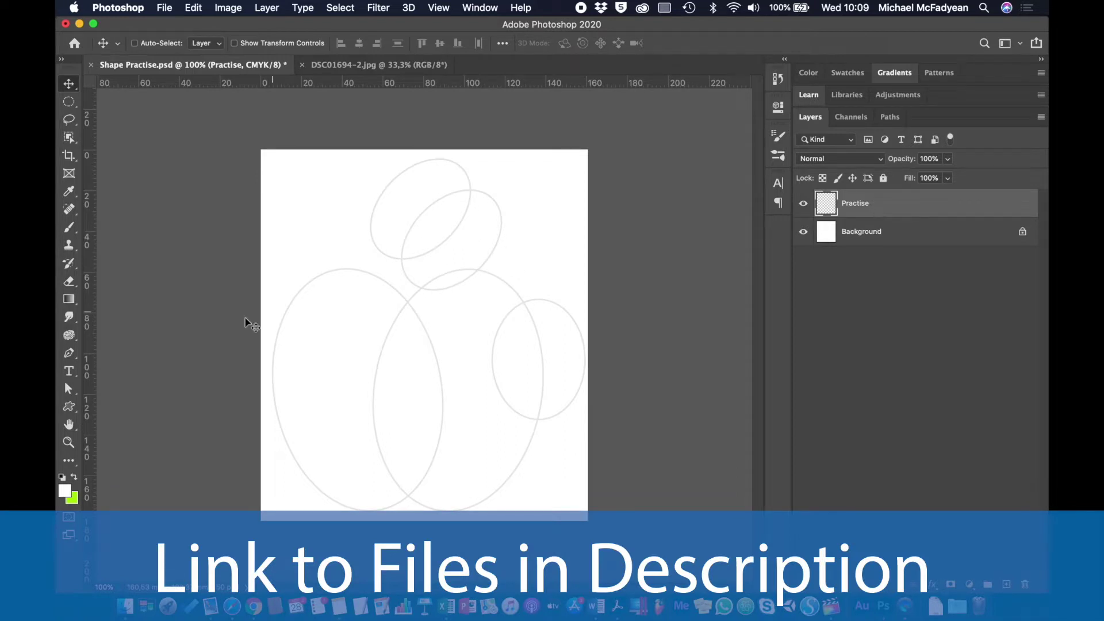
Choose the Ellipse tool and set its shapes to no fill with a red stroke
click(72, 409)
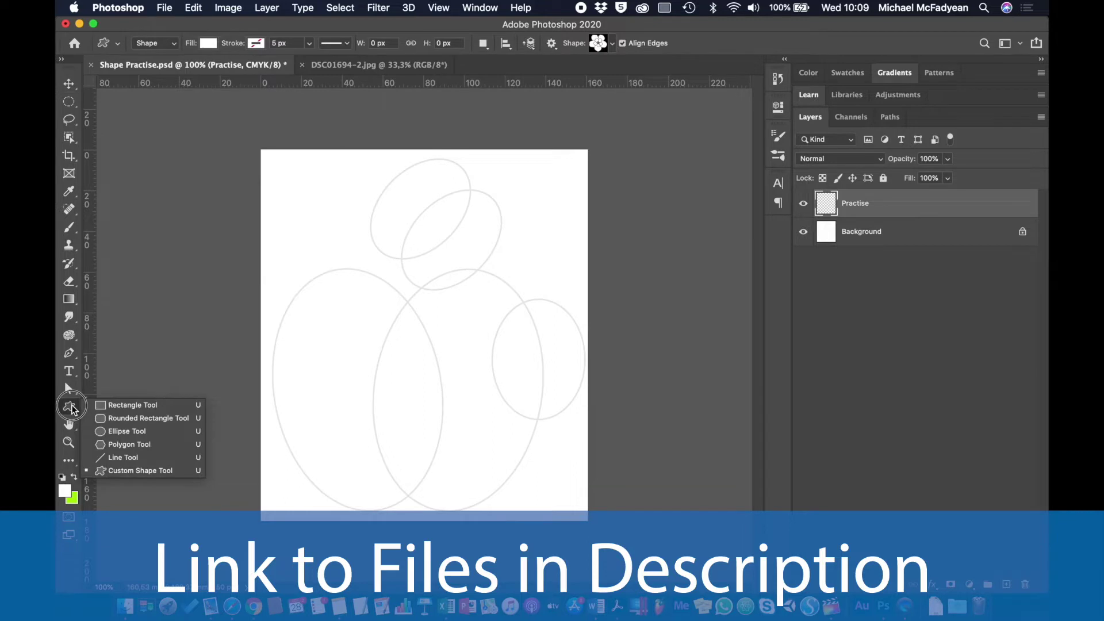
click(116, 432)
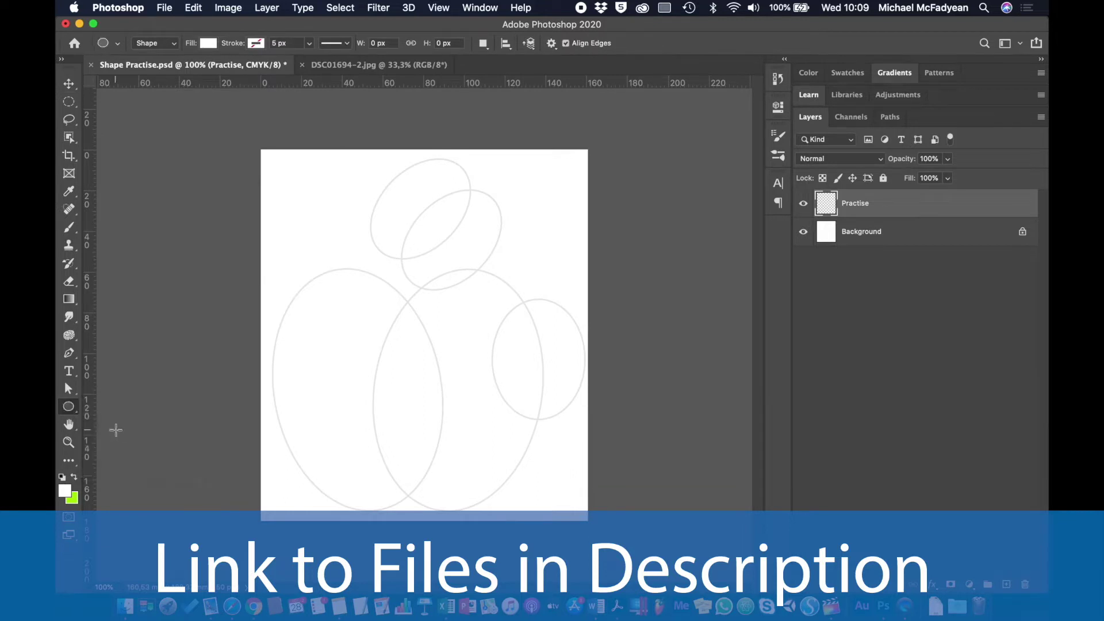
click(208, 43)
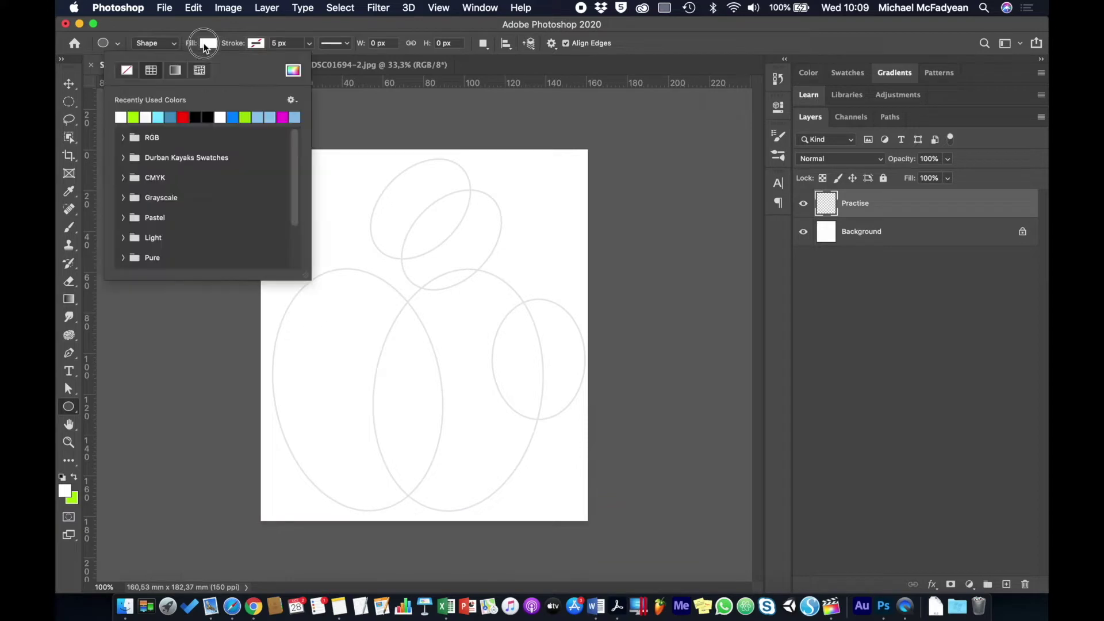
click(183, 117)
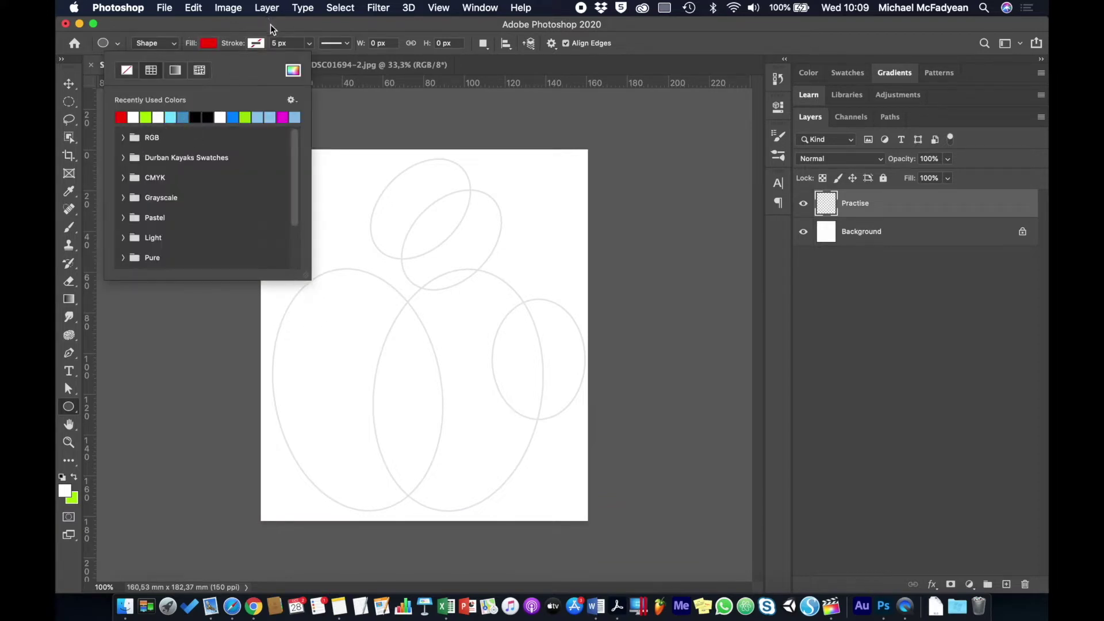
click(127, 71)
click(256, 43)
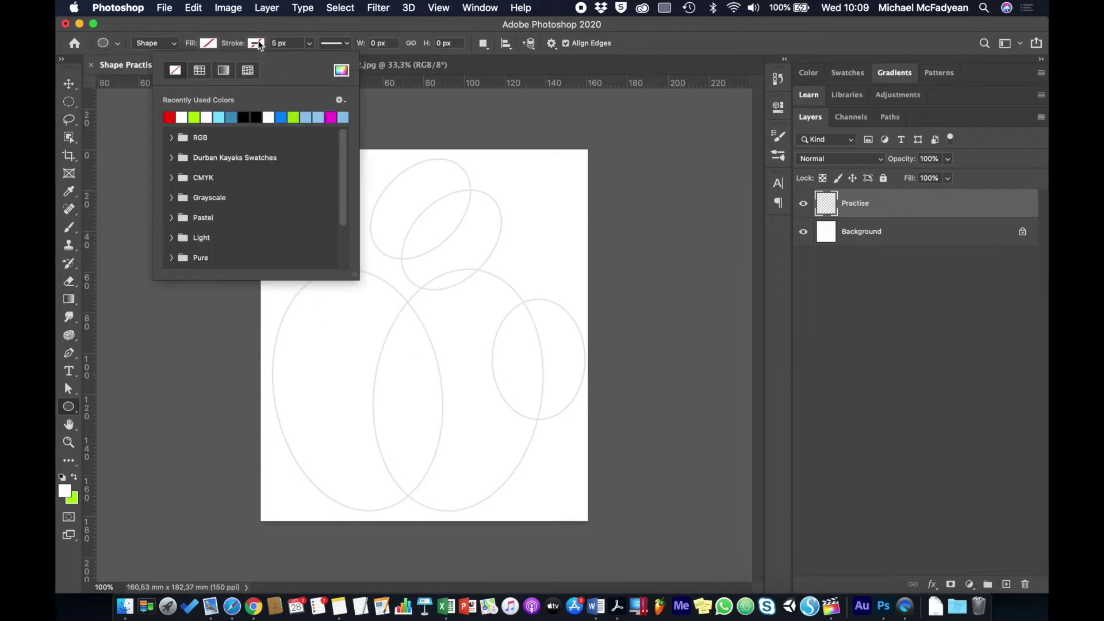
click(171, 117)
click(277, 26)
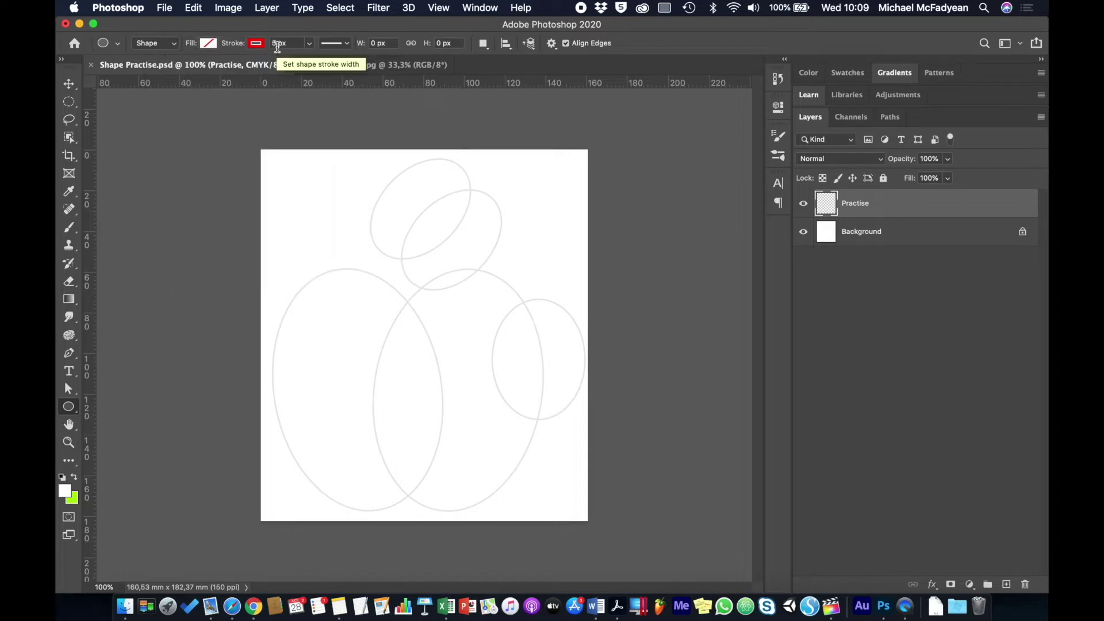
Draw an ellipse in Shape mode, about 227 by 385 px, over the two small overlapping guide ovals near the canvas top
click(159, 44)
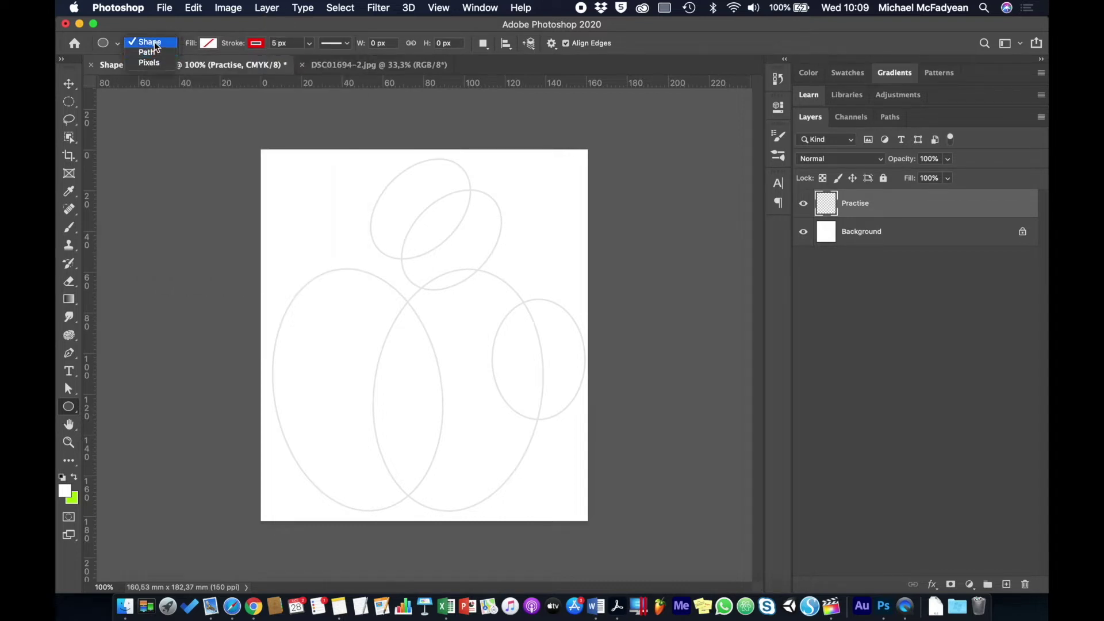
click(151, 42)
drag(373, 195, 452, 327)
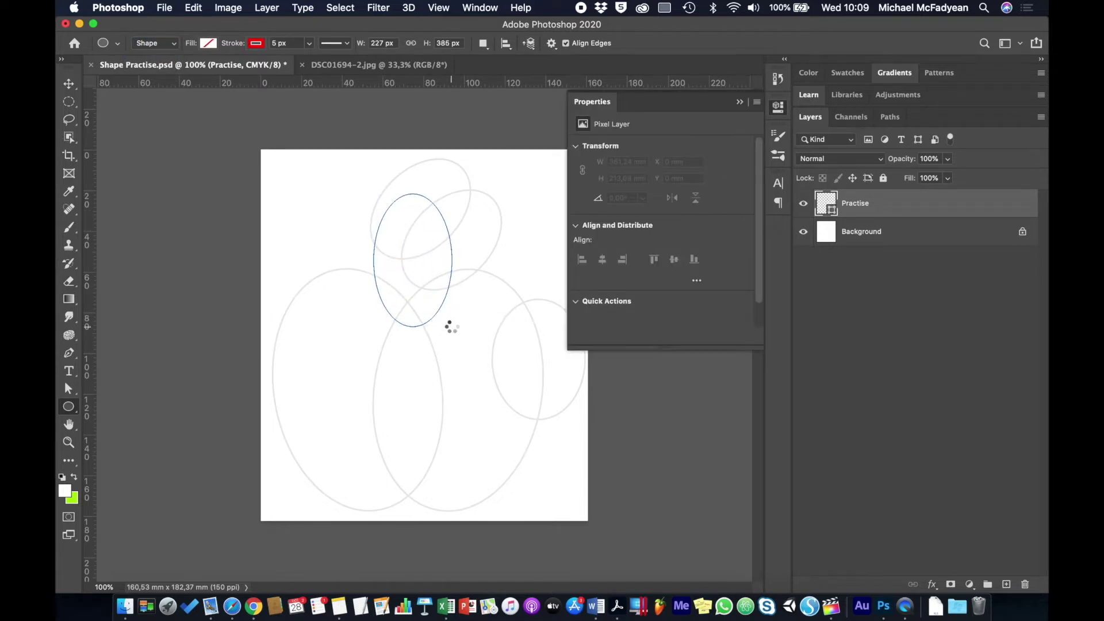
click(452, 327)
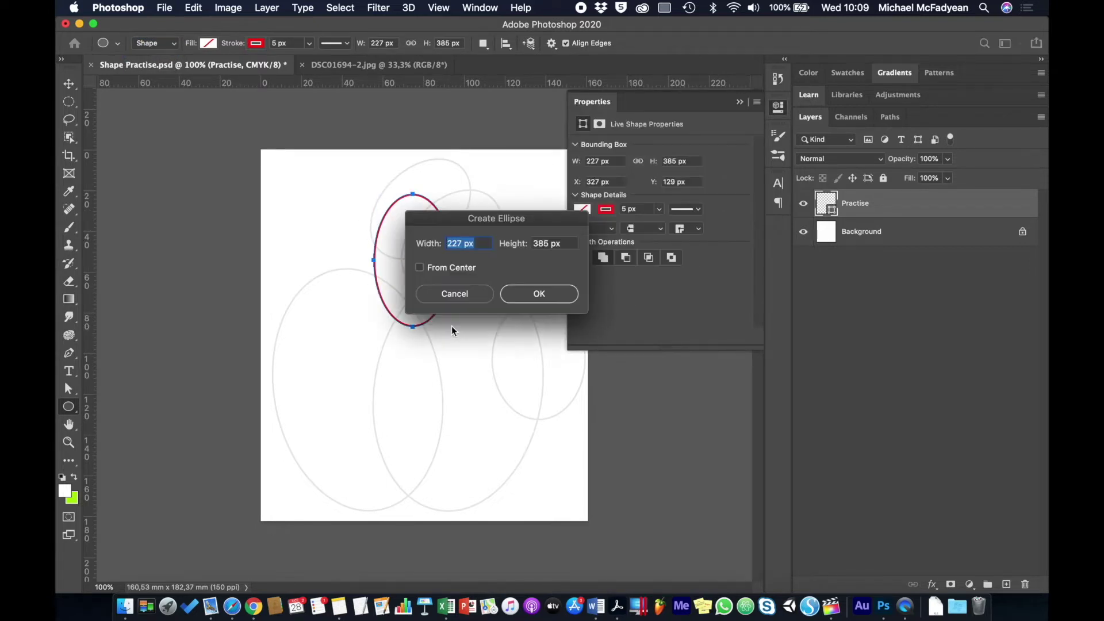
click(516, 295)
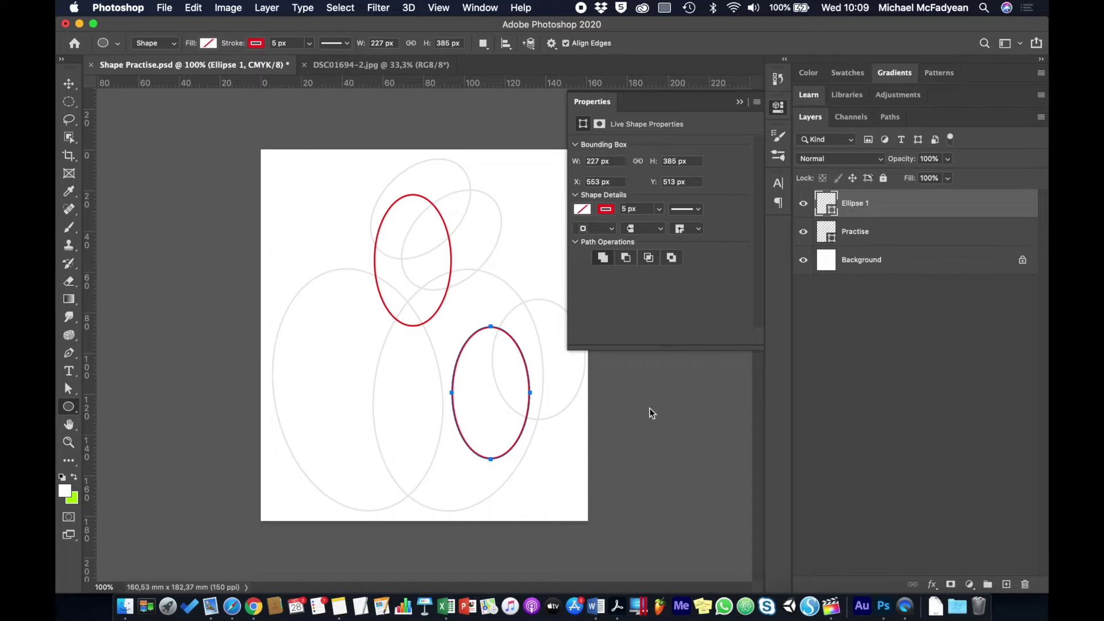
key(super+z)
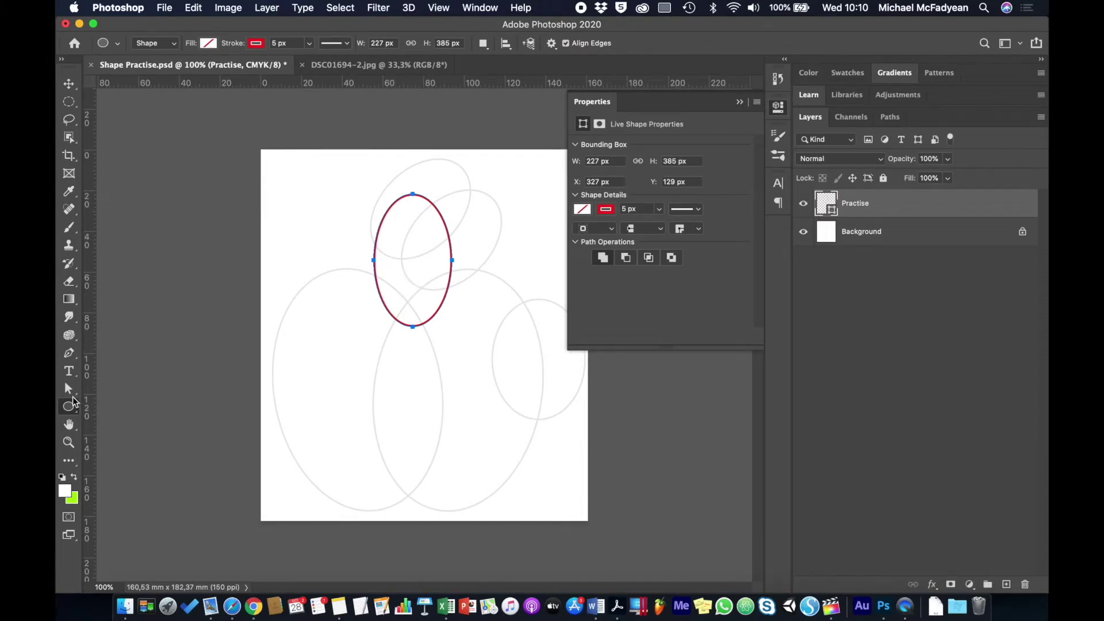
Free-transform the red ellipse onto the uppermost guide oval, rotated about 45° and scaled to about 98% width and 89% height, accepting conversion to a regular path
click(68, 390)
click(106, 402)
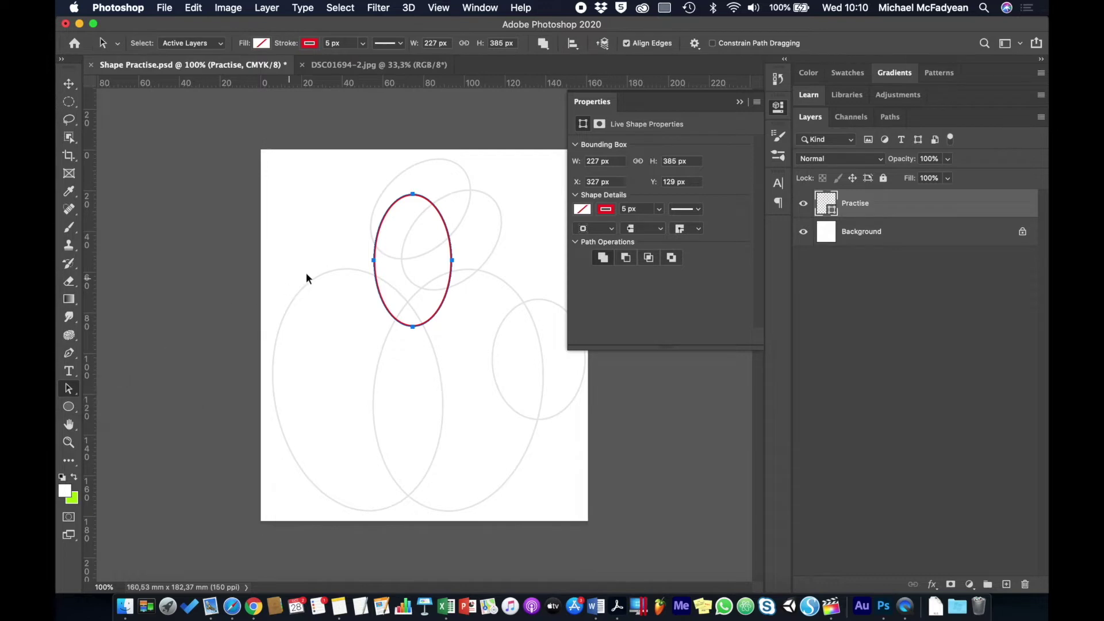
right_click(437, 216)
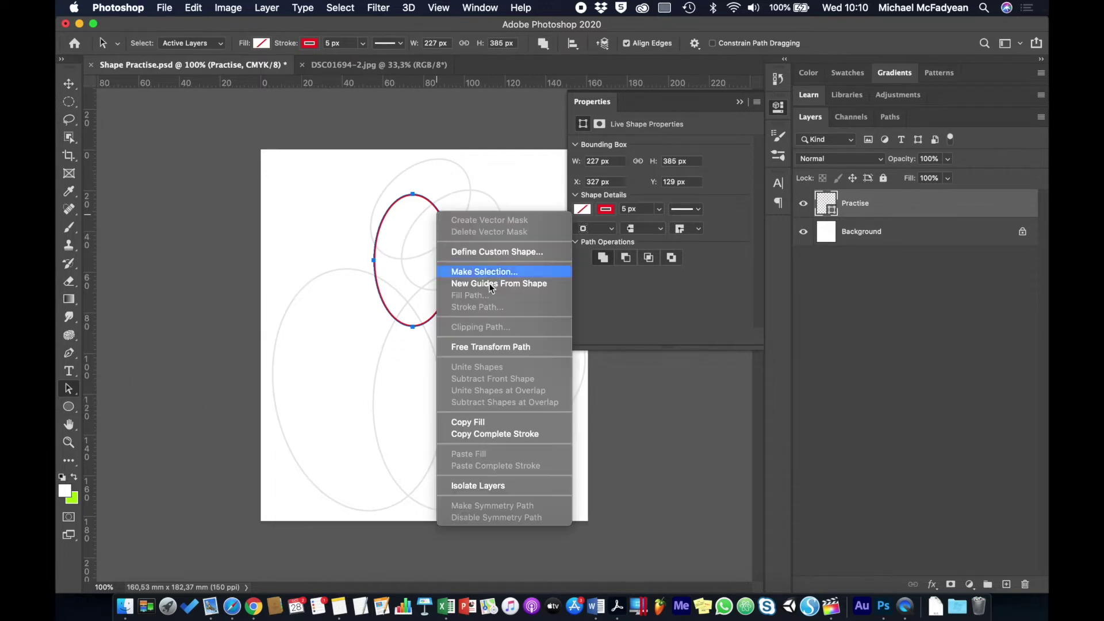
click(502, 348)
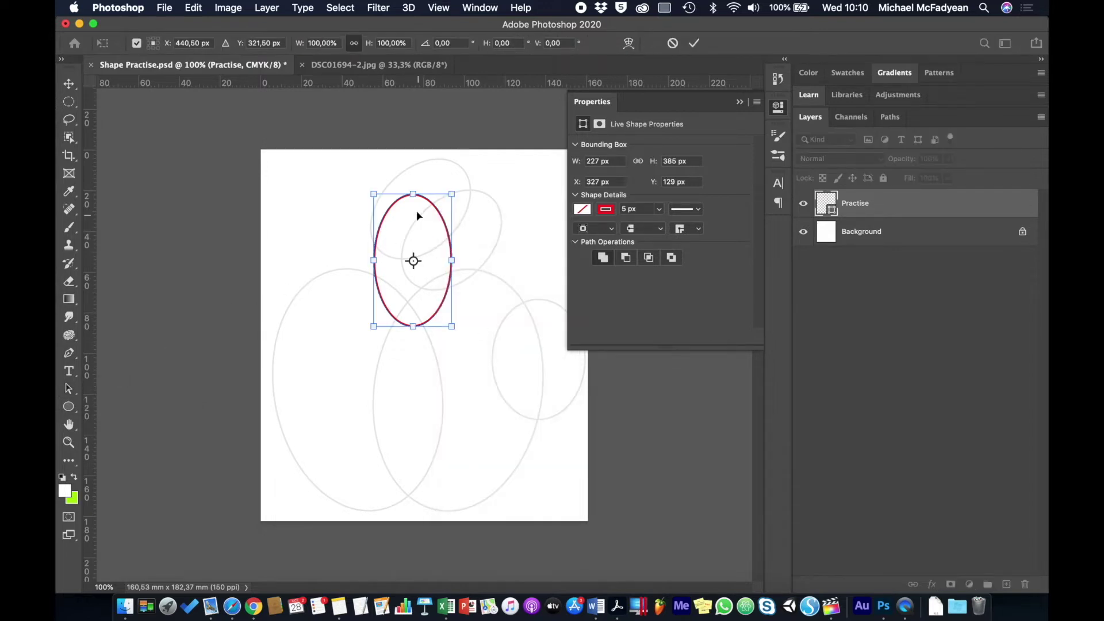
drag(440, 217, 513, 194)
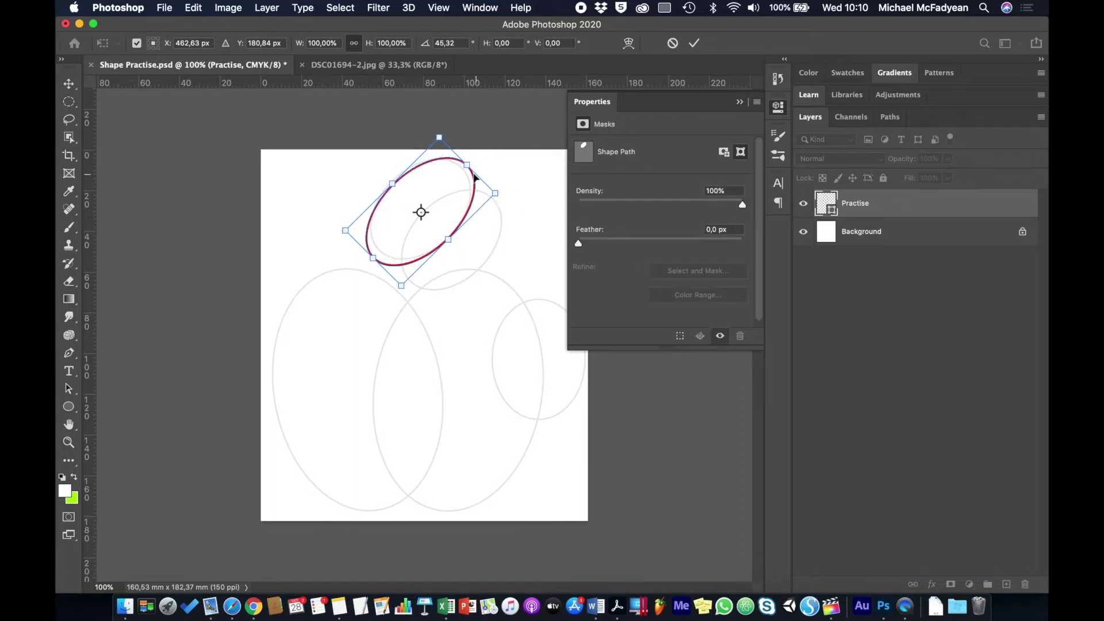
drag(466, 166, 464, 168)
mouse_move(376, 256)
mouse_down()
mouse_move(387, 246)
mouse_move(380, 252)
mouse_up()
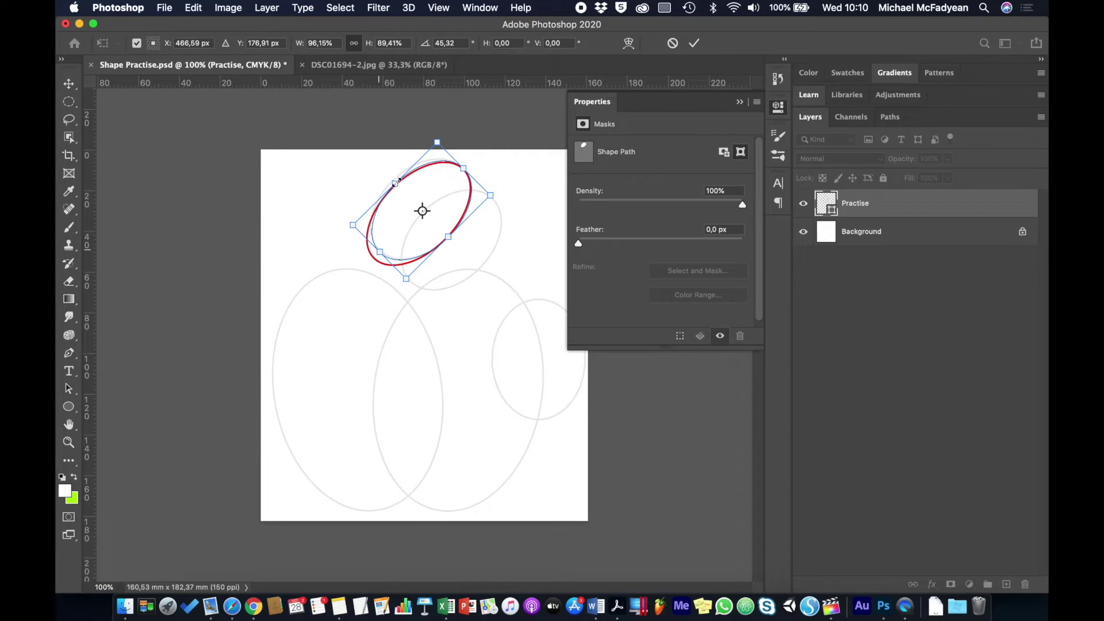
drag(395, 183, 395, 183)
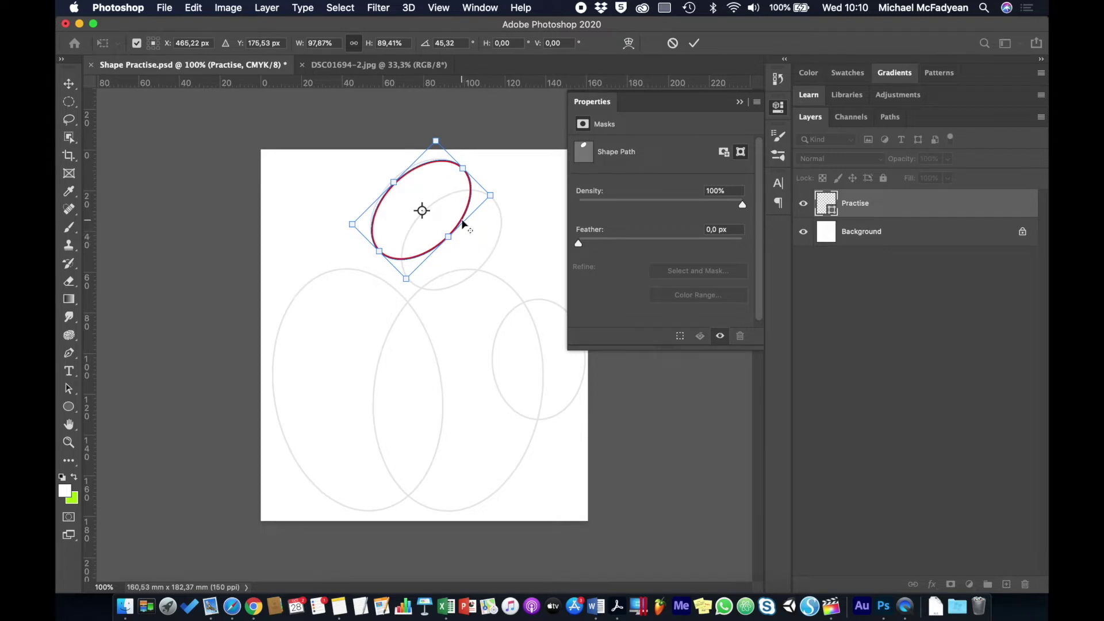
drag(464, 224, 423, 206)
drag(463, 224, 422, 210)
click(72, 393)
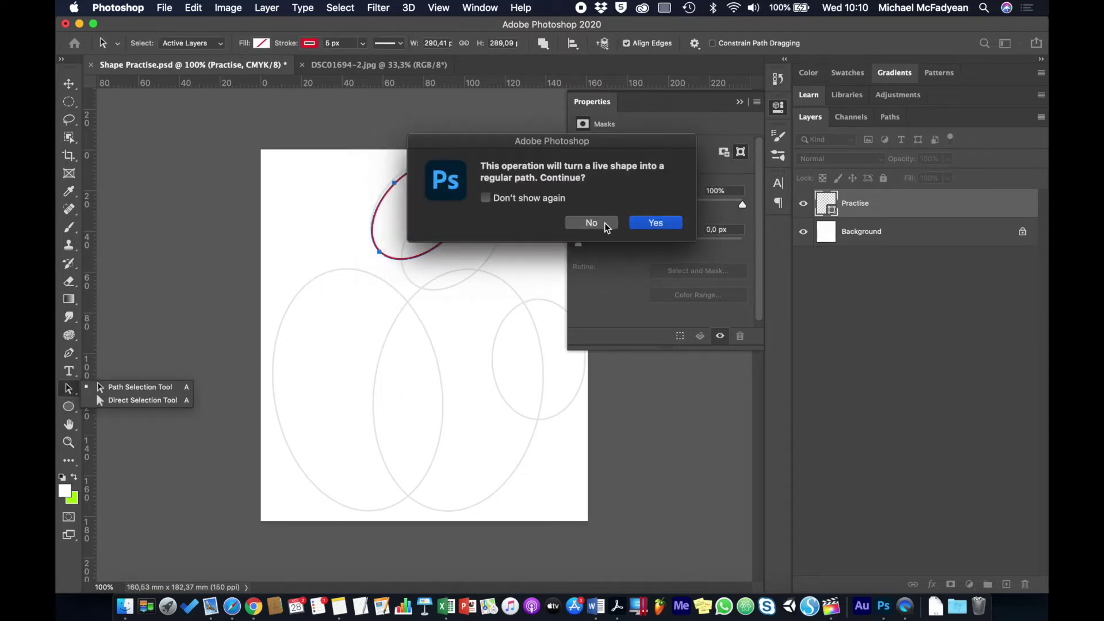
click(655, 225)
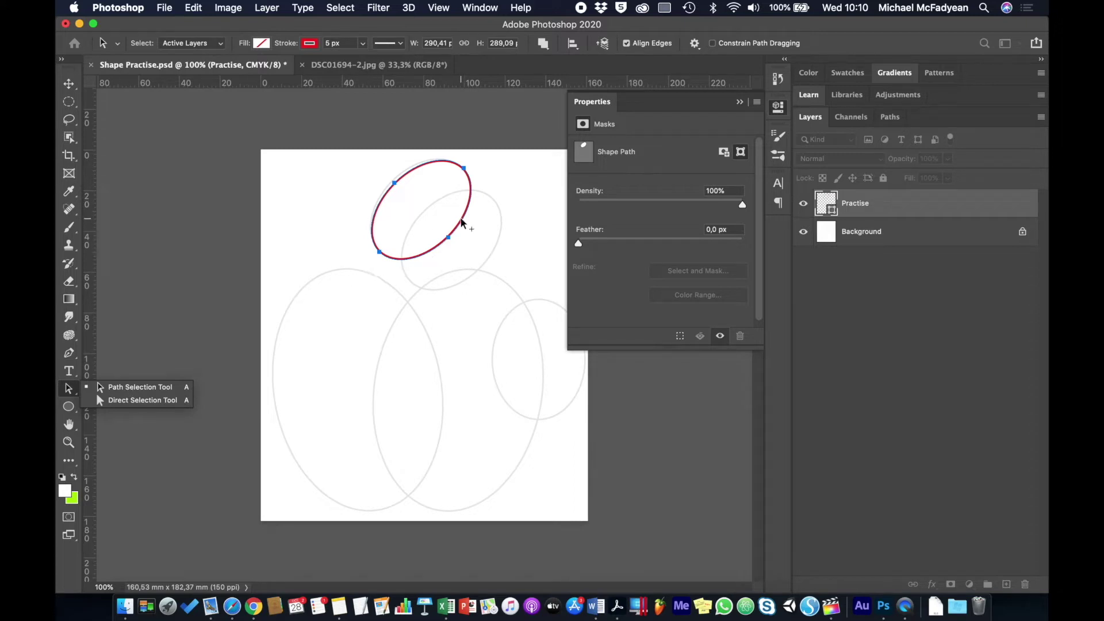
Duplicate the ellipse onto the overlapping guide oval below it and combine the two with Intersect Shape Areas
drag(462, 223, 492, 253)
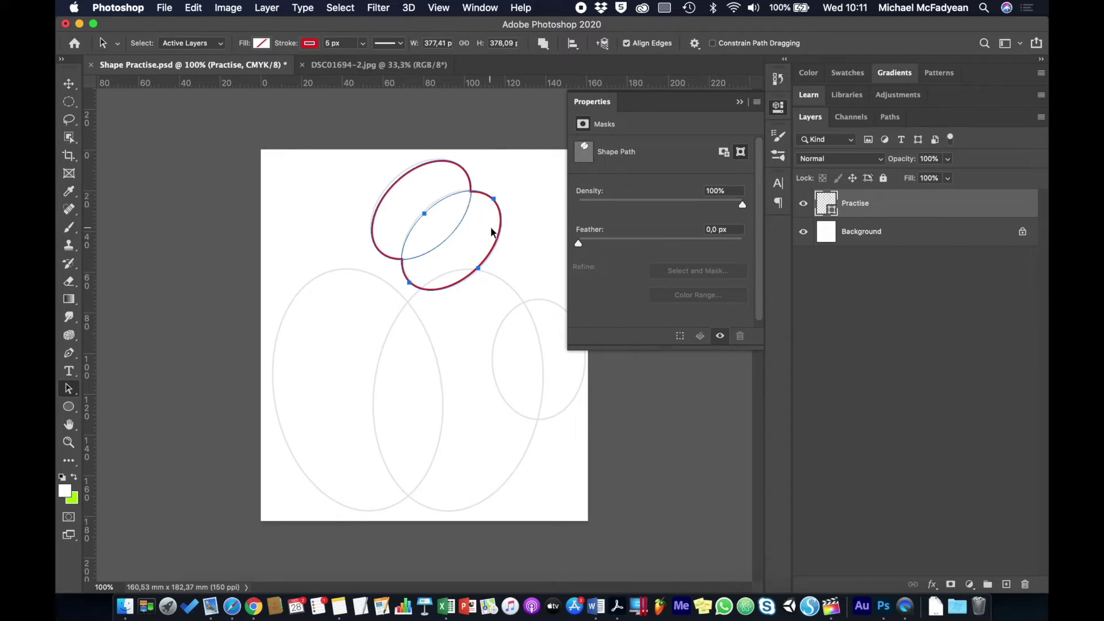
click(809, 321)
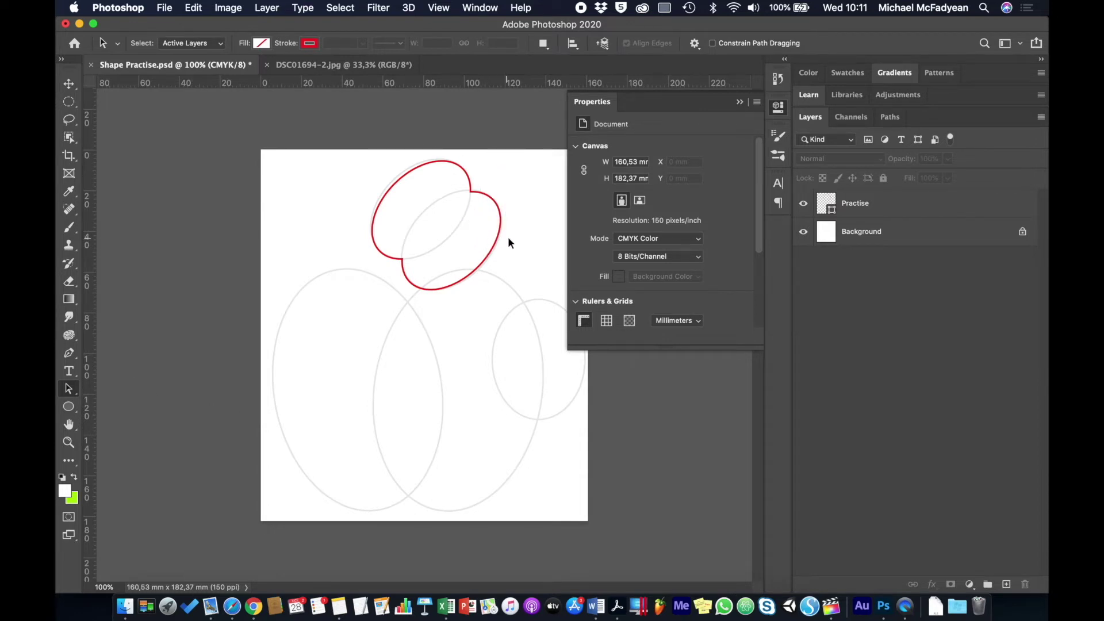
click(824, 210)
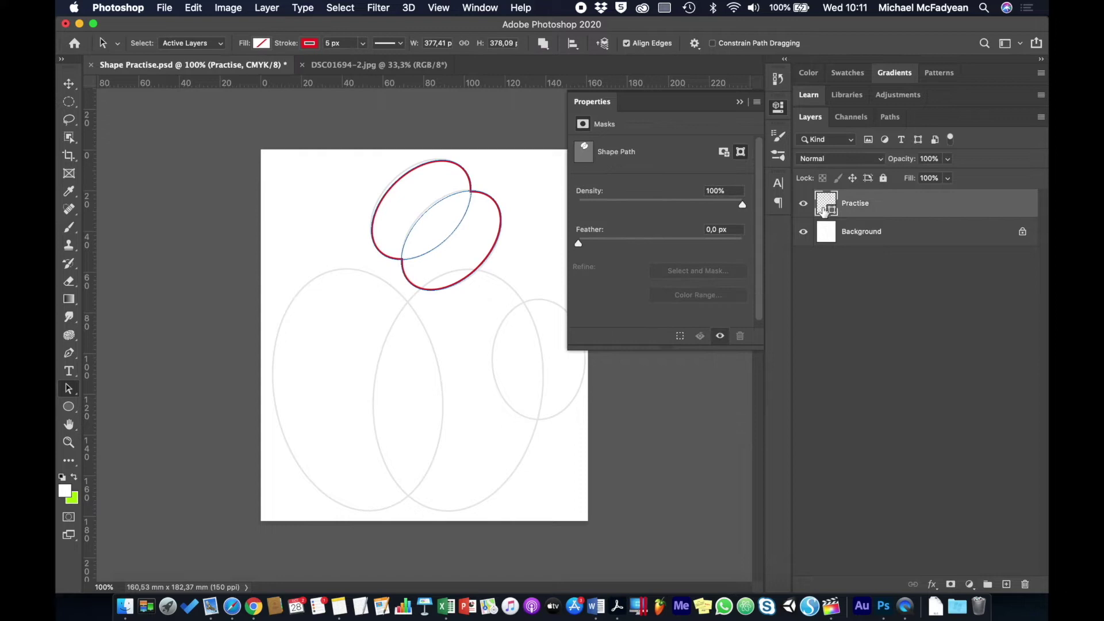
click(501, 214)
click(544, 45)
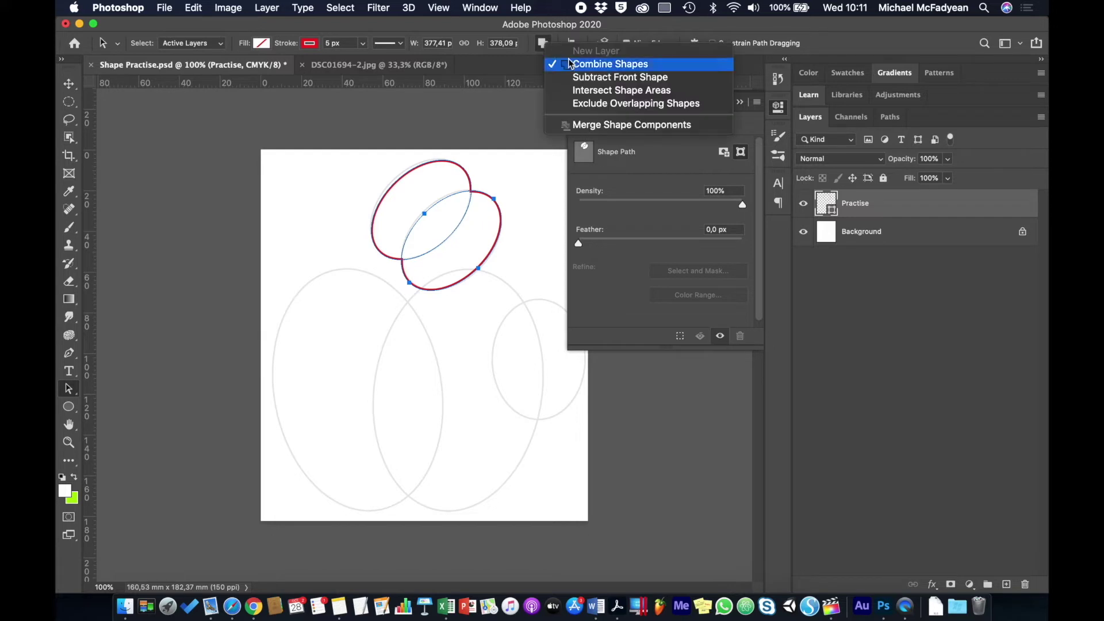
click(587, 92)
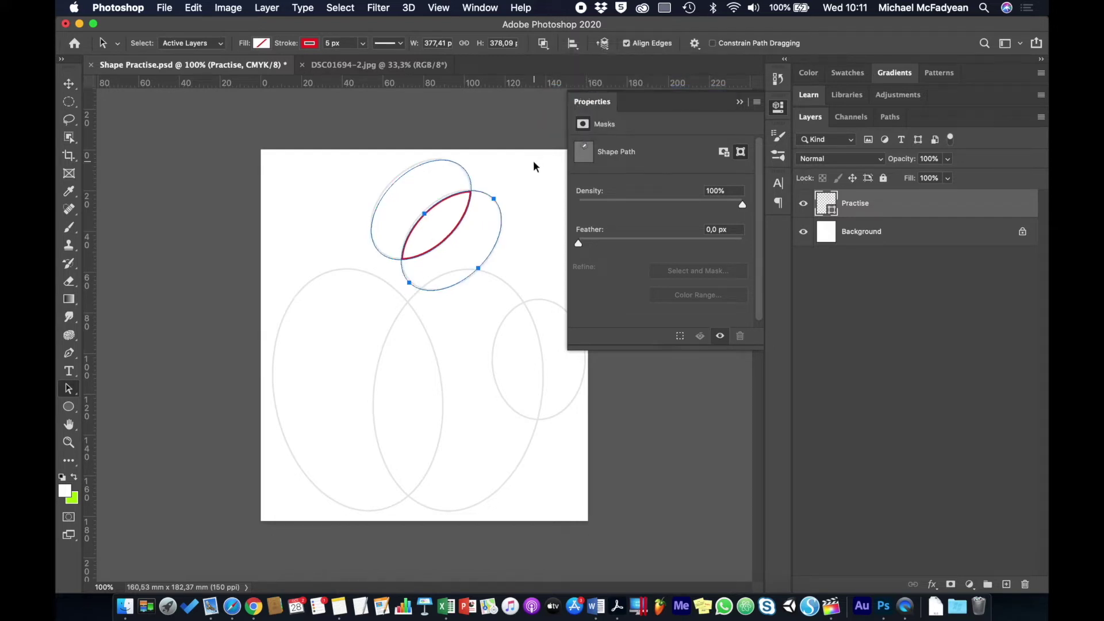
click(858, 311)
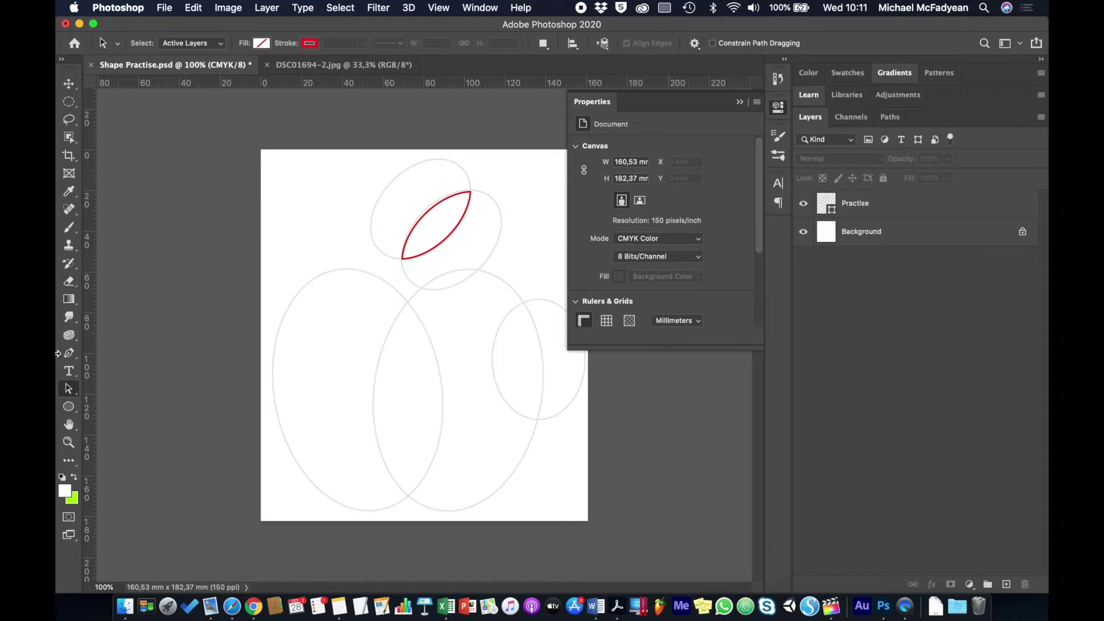
Draw a red-outlined ellipse, about 402 by 681 px, over the large guide oval on the canvas's lower left
click(69, 407)
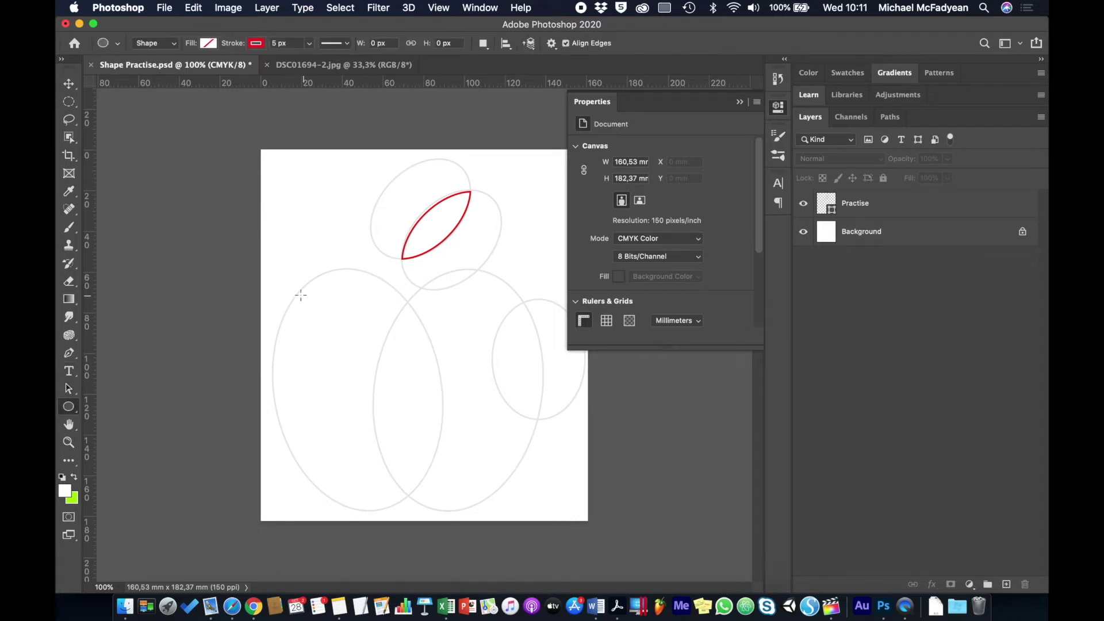
drag(297, 274, 436, 508)
click(68, 388)
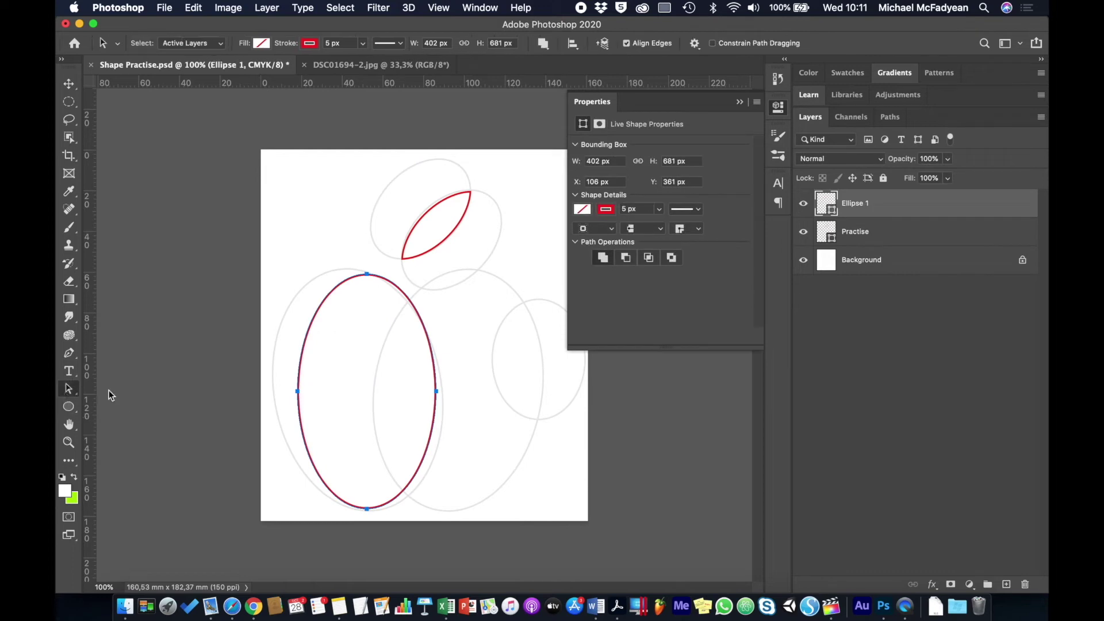
right_click(426, 338)
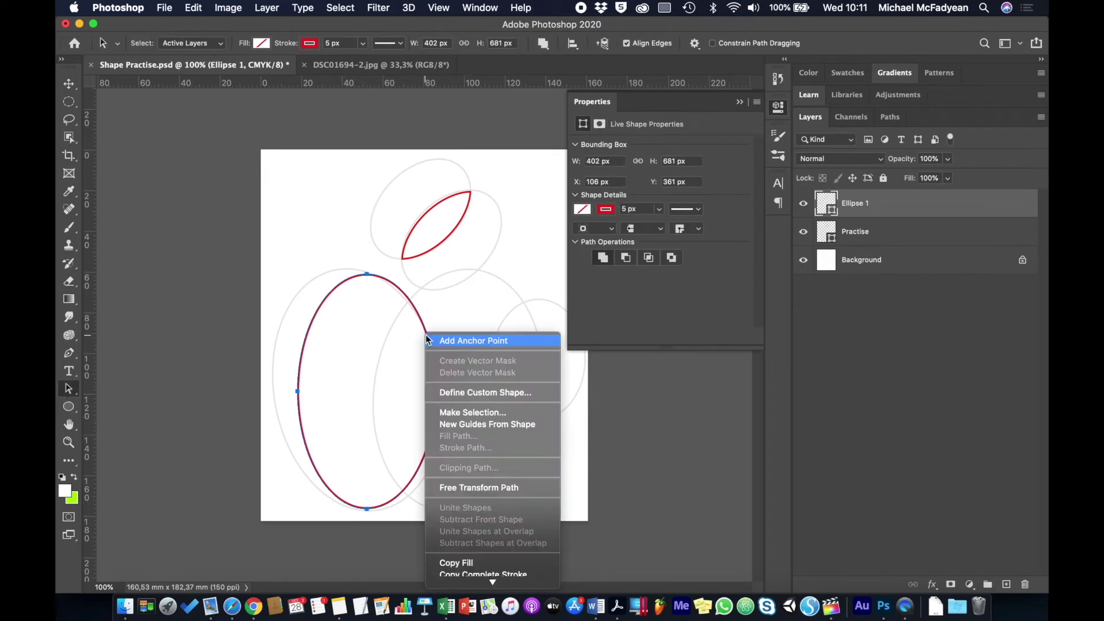
key(Escape)
Free-transform the large ellipse onto the lower-left guide oval, rotated about -7° and scaled to about 124% width and 103% height, accepting conversion to a regular path
key(super+t)
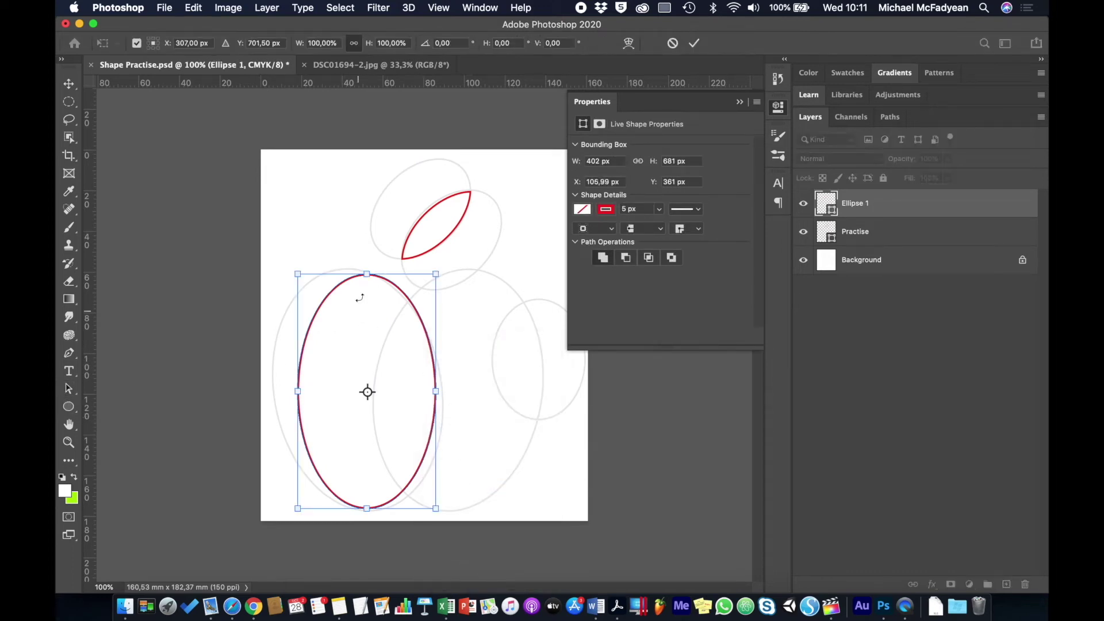
drag(368, 272, 369, 265)
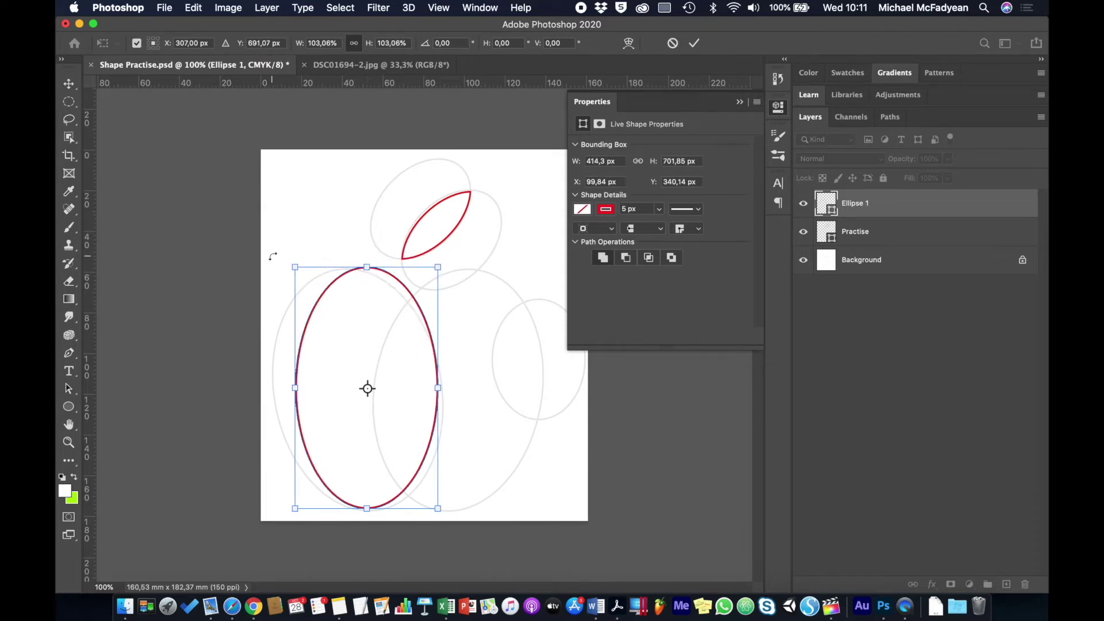
drag(276, 253, 267, 275)
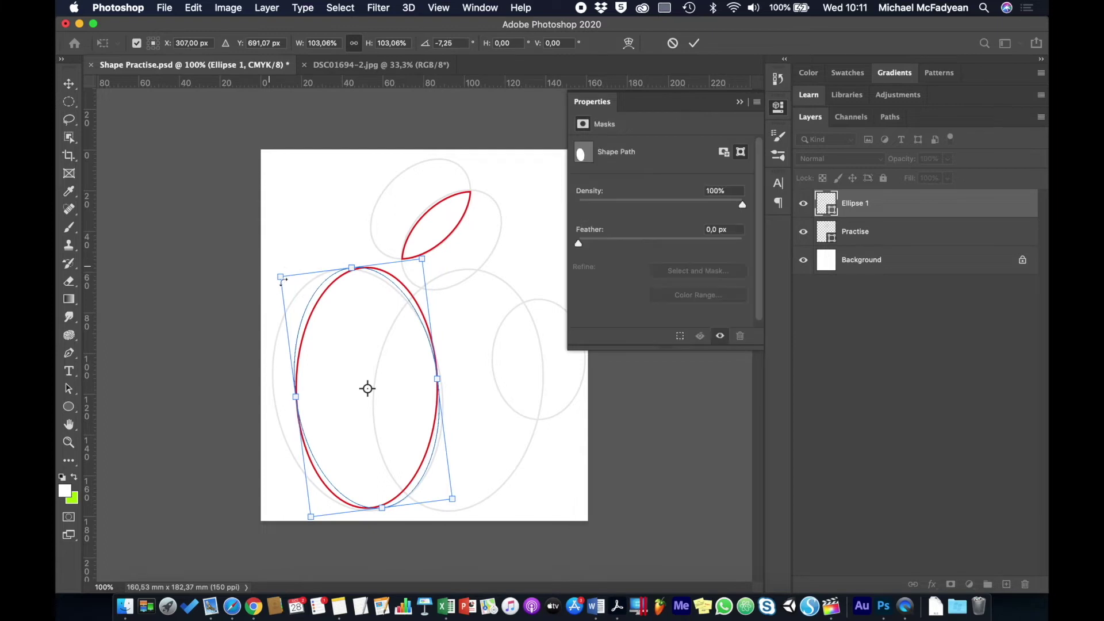
drag(381, 331, 369, 339)
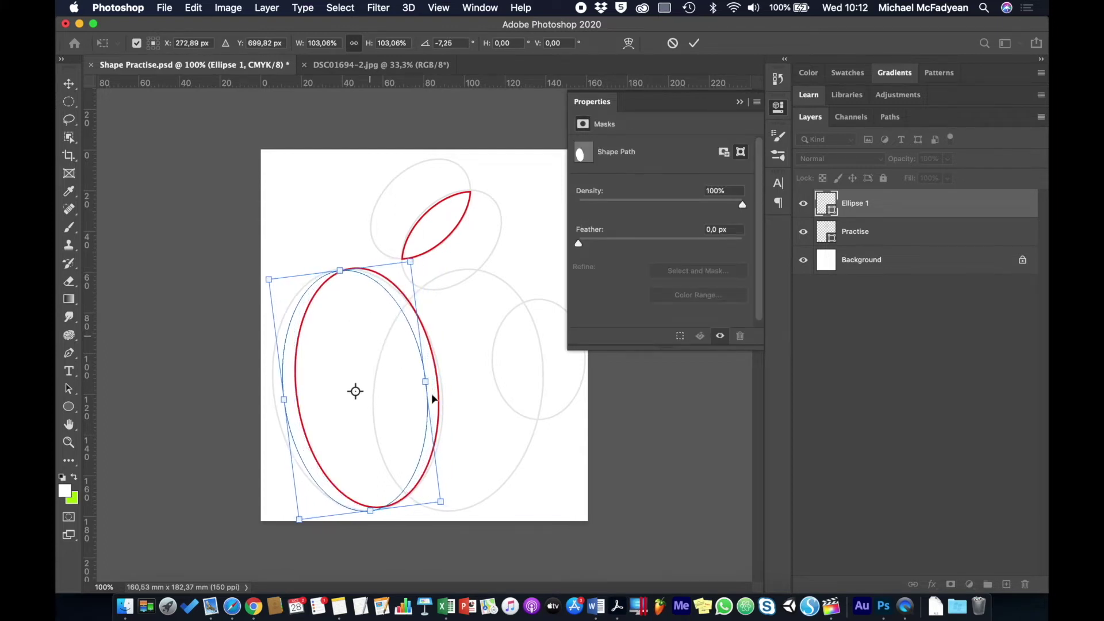
drag(425, 382, 443, 381)
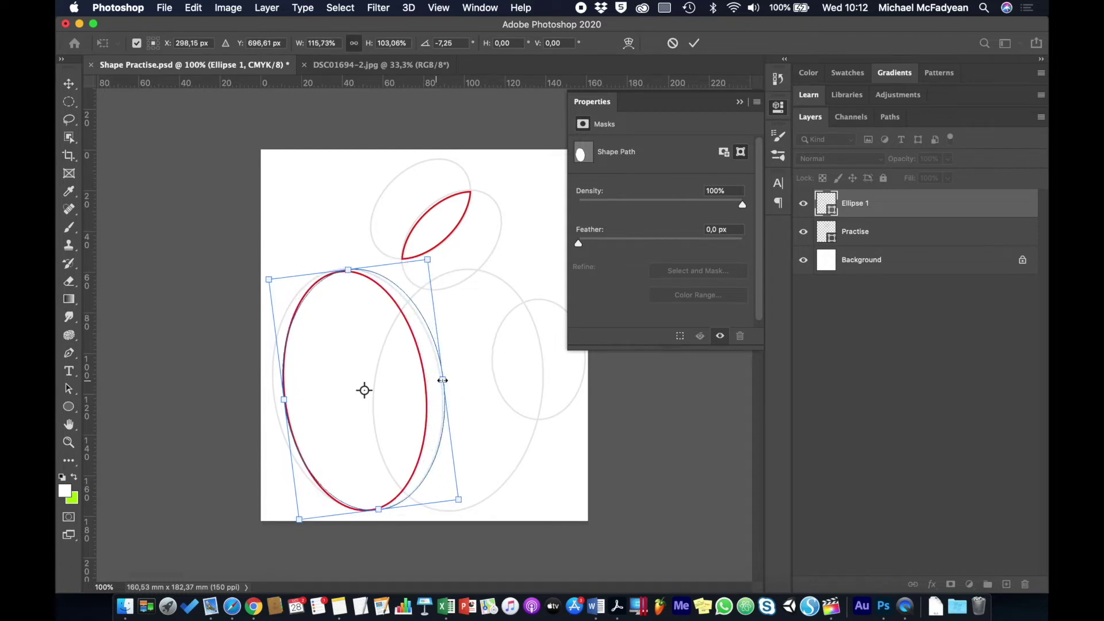
drag(284, 399, 272, 400)
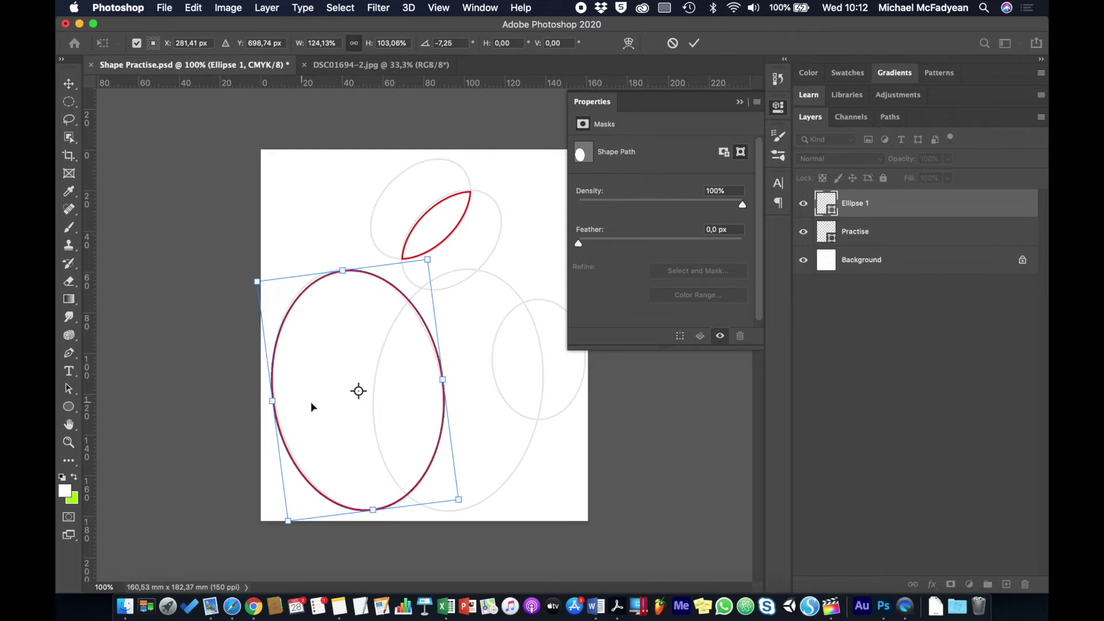
key(a)
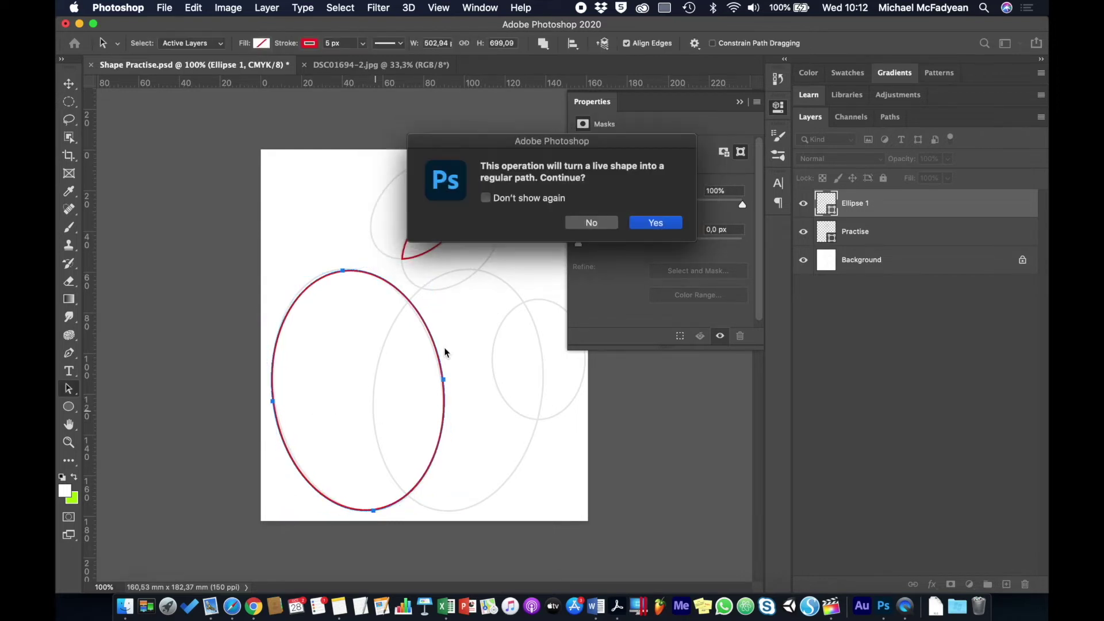
click(660, 220)
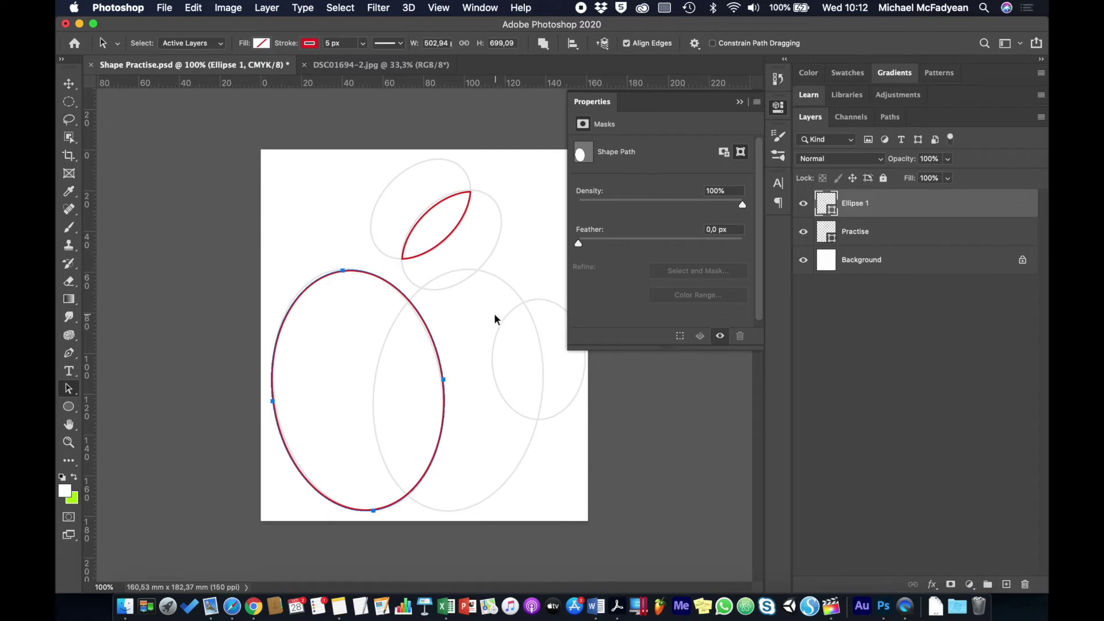
Duplicate the large ellipse onto the overlapping guide oval beside it and free-transform the copy, rotated about 7.6° and scaled to about 101% height
drag(424, 326, 527, 325)
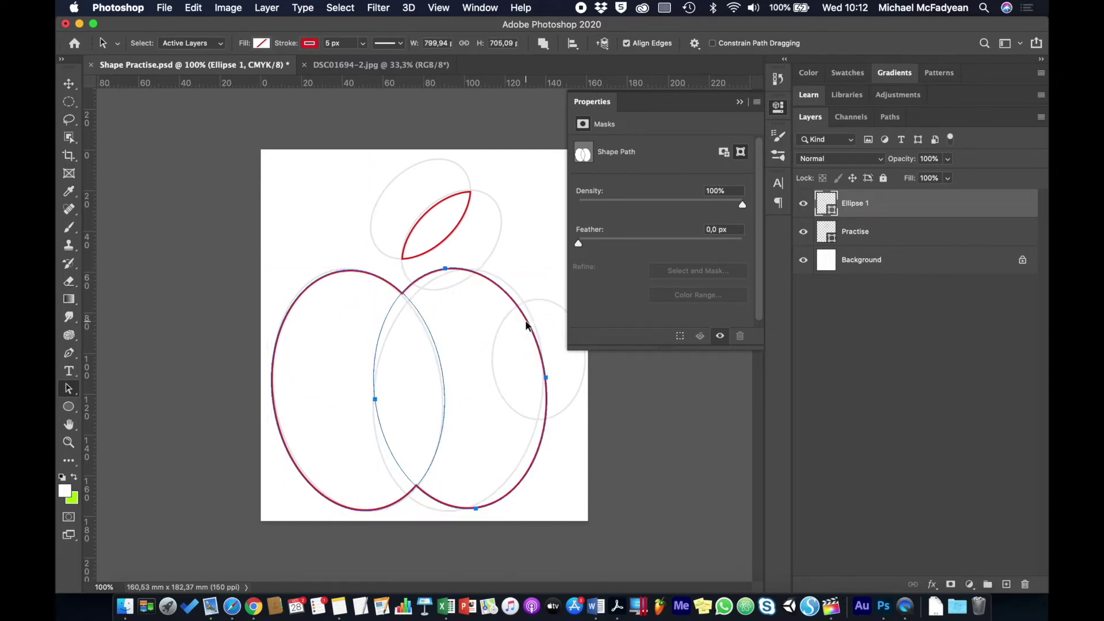
right_click(526, 325)
click(604, 401)
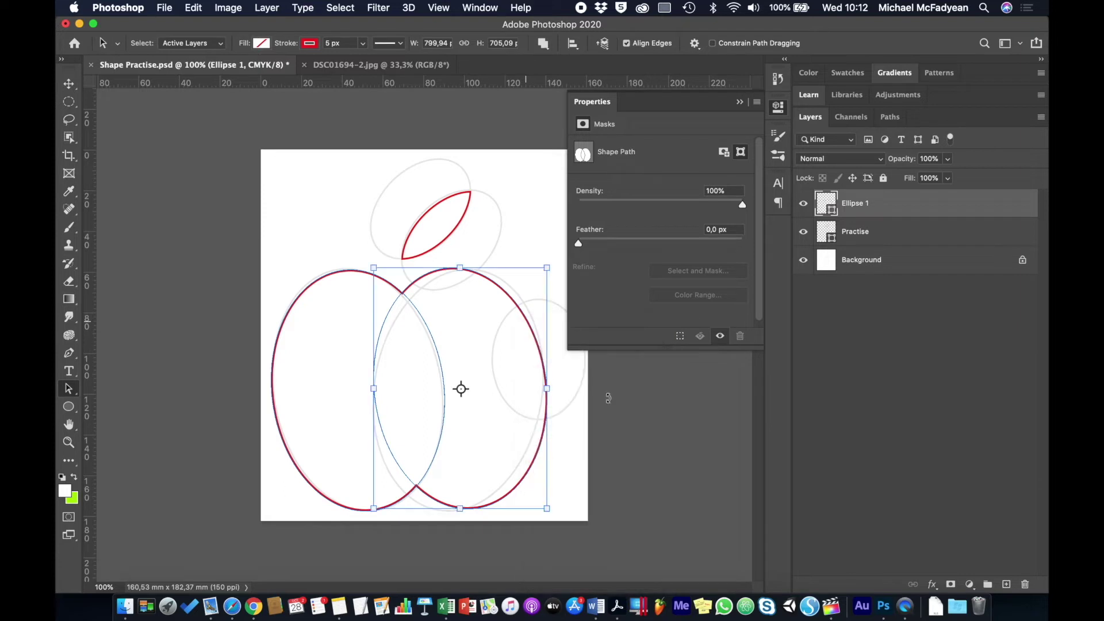
drag(558, 258, 590, 260)
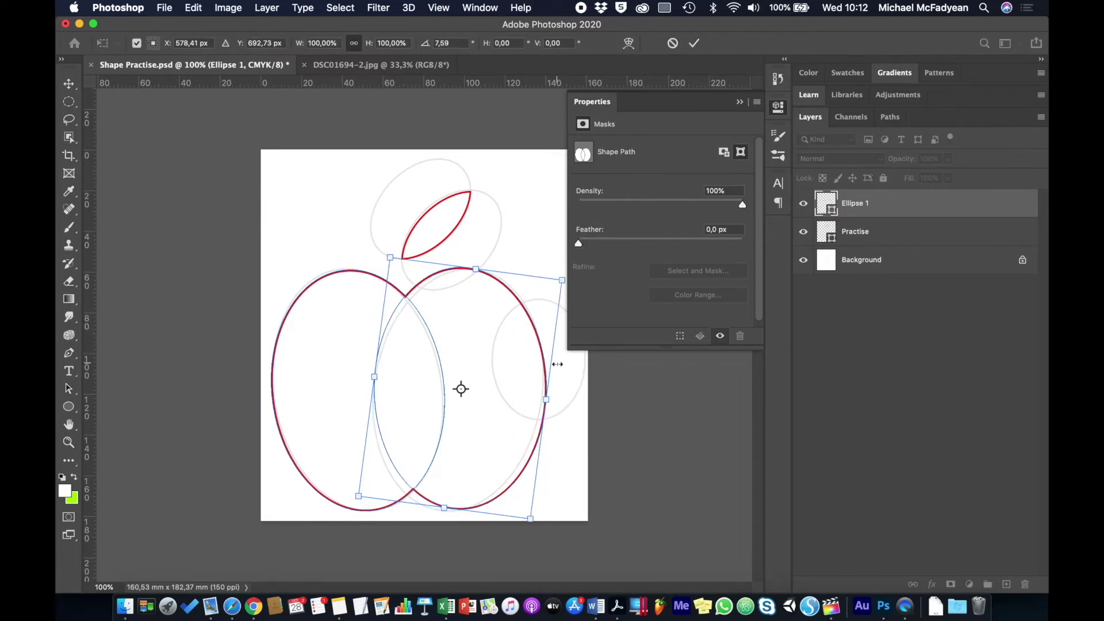
key(Down)
key(Down)
key(shift+Left)
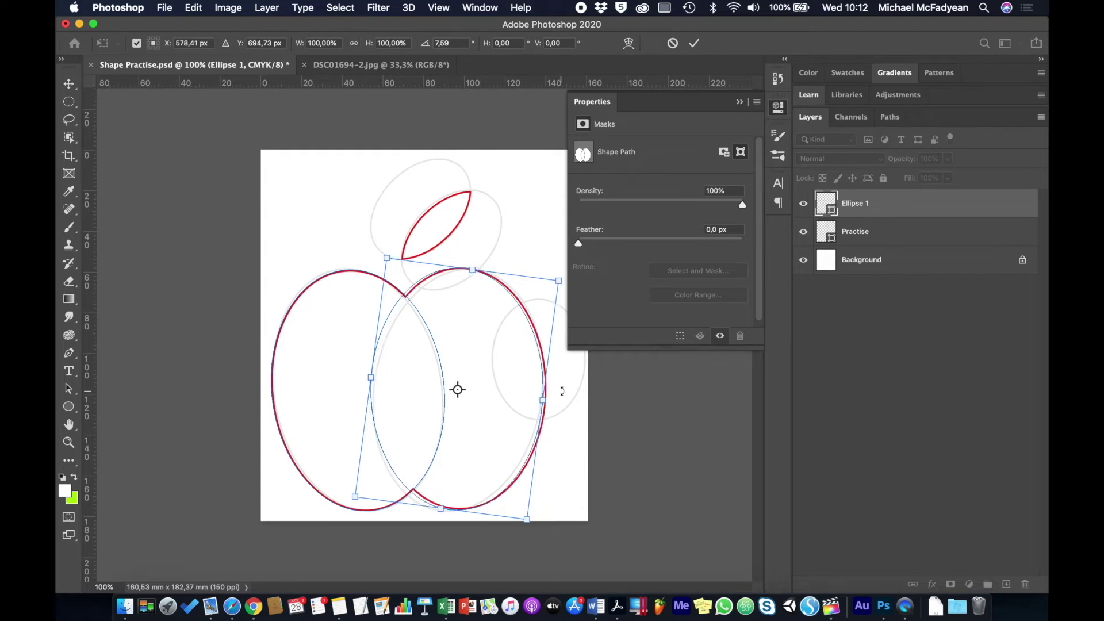
key(shift+Down)
key(shift+Right)
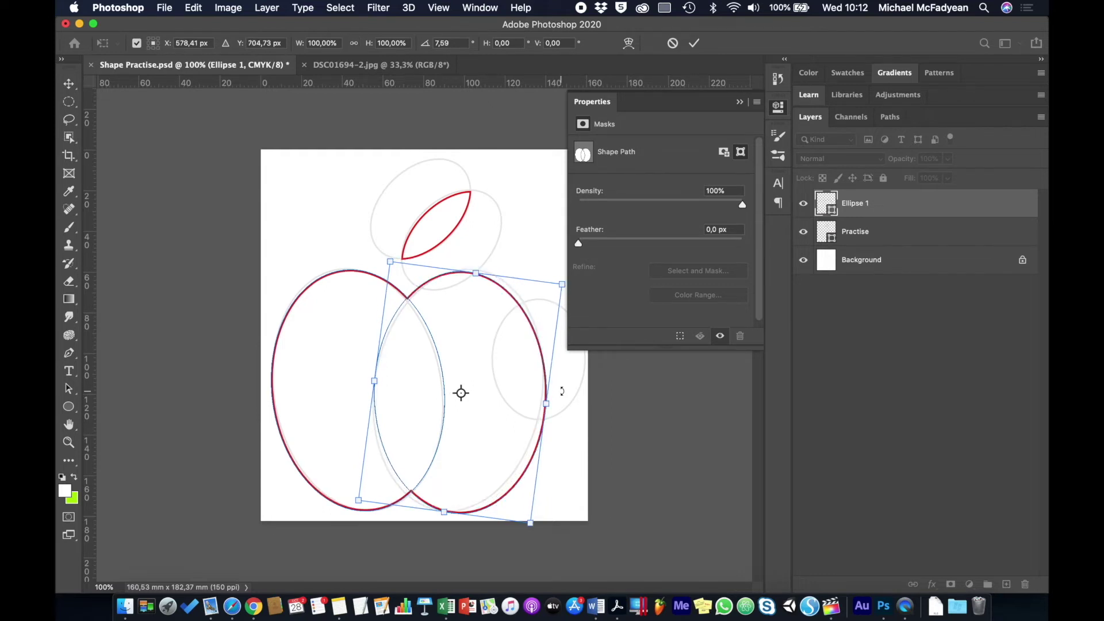
key(shift)
drag(477, 273, 477, 272)
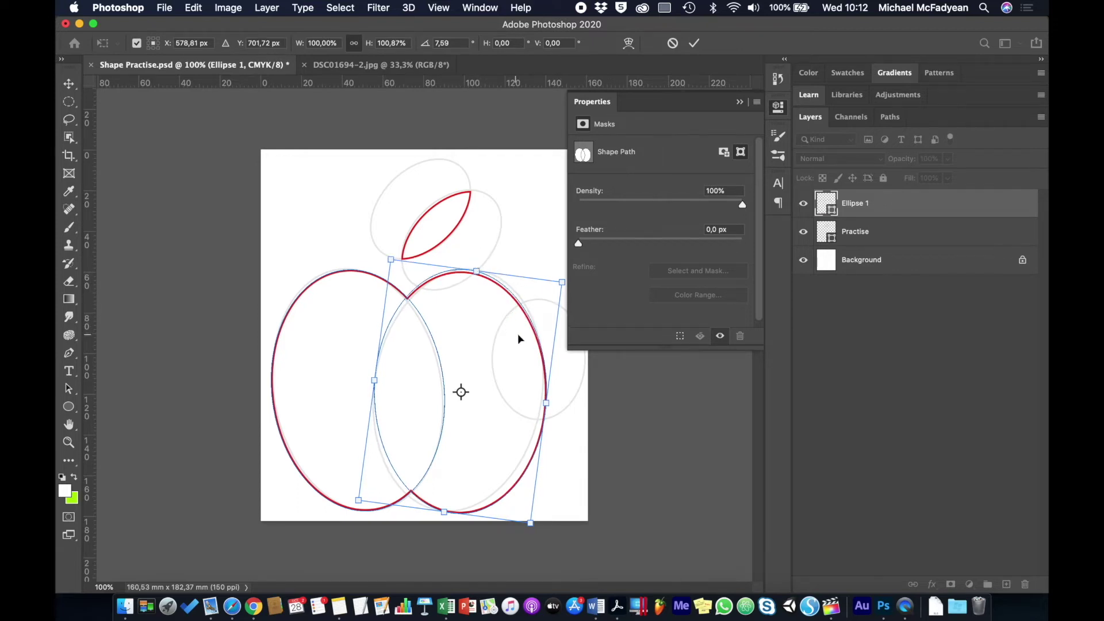
click(859, 365)
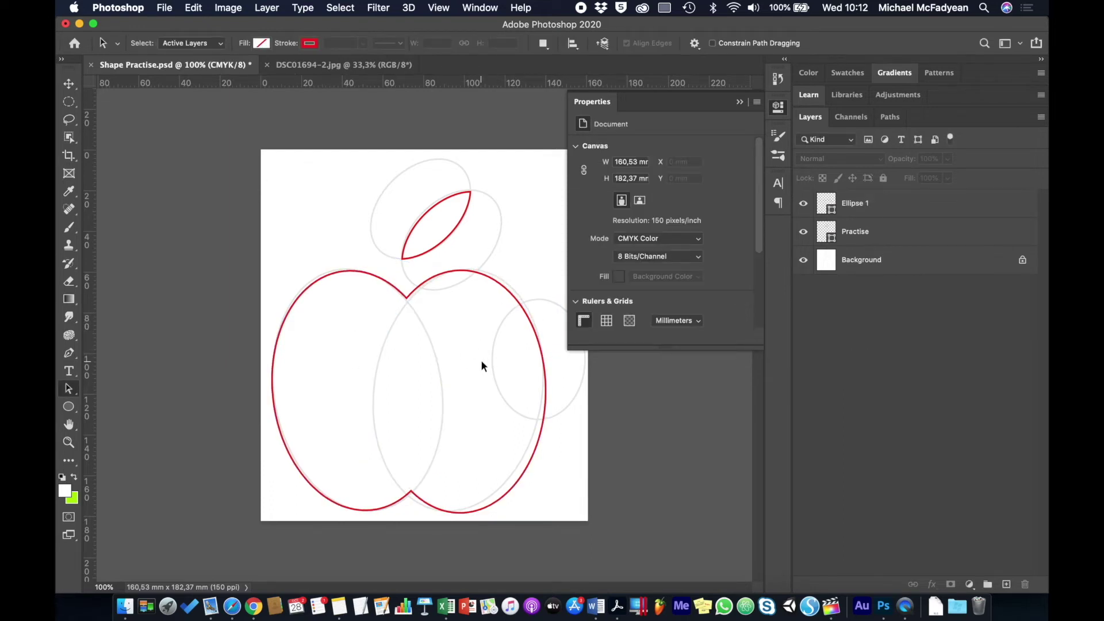
Draw a red-outlined ellipse in Shape mode, about 265 by 374 px, over the small guide oval near the canvas's right edge
click(738, 104)
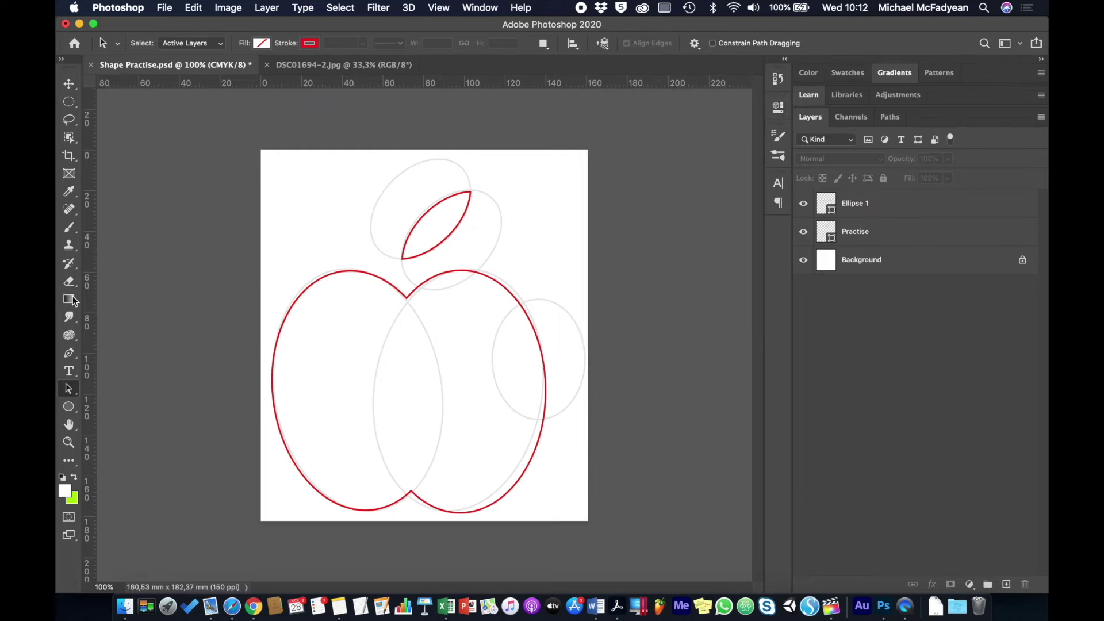
click(69, 407)
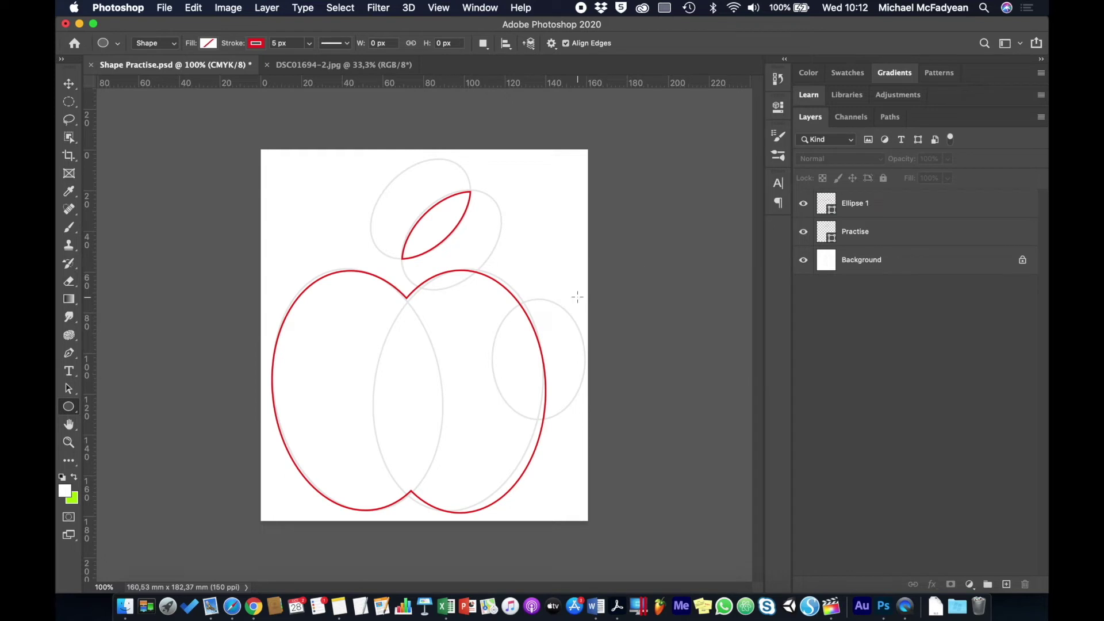
drag(583, 292, 492, 421)
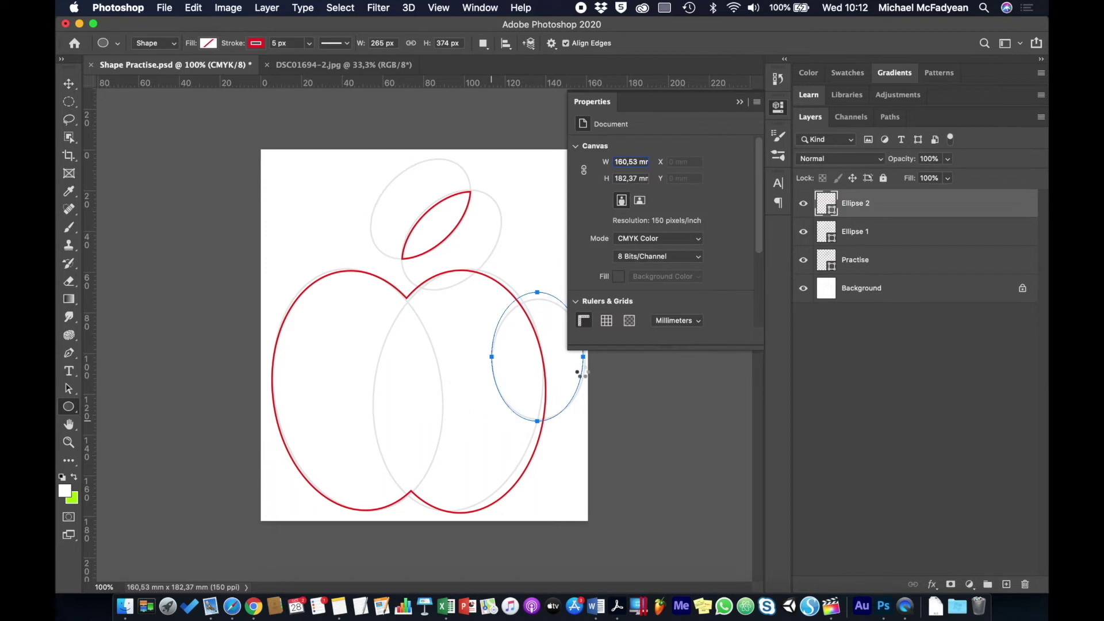
Free-transform the small ellipse to about 95% height so its upper edge matches the guide oval
click(69, 389)
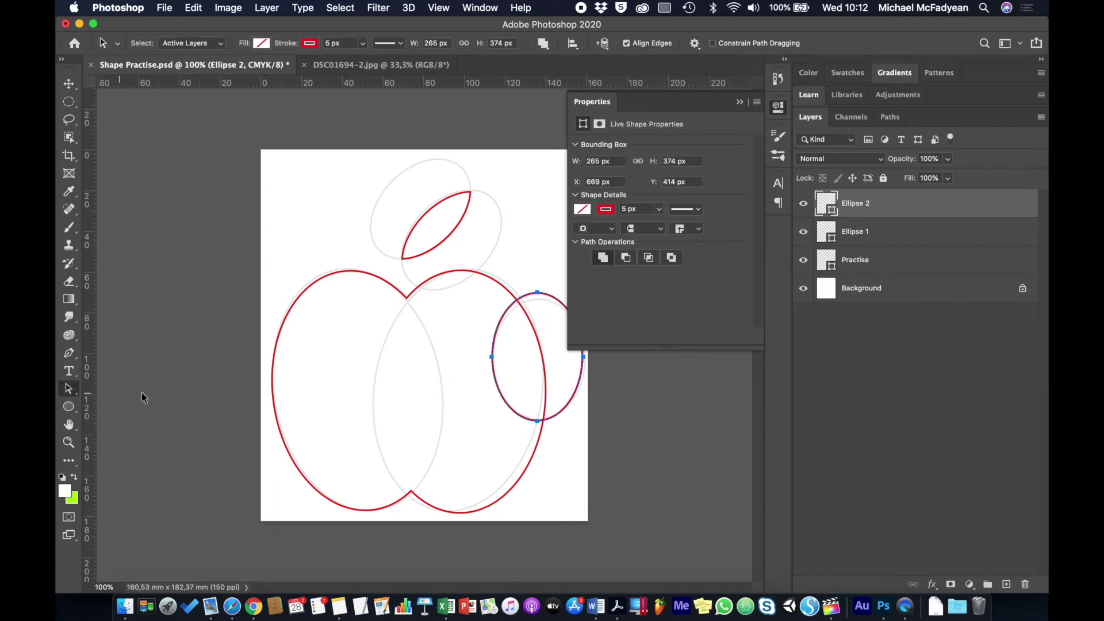
right_click(527, 293)
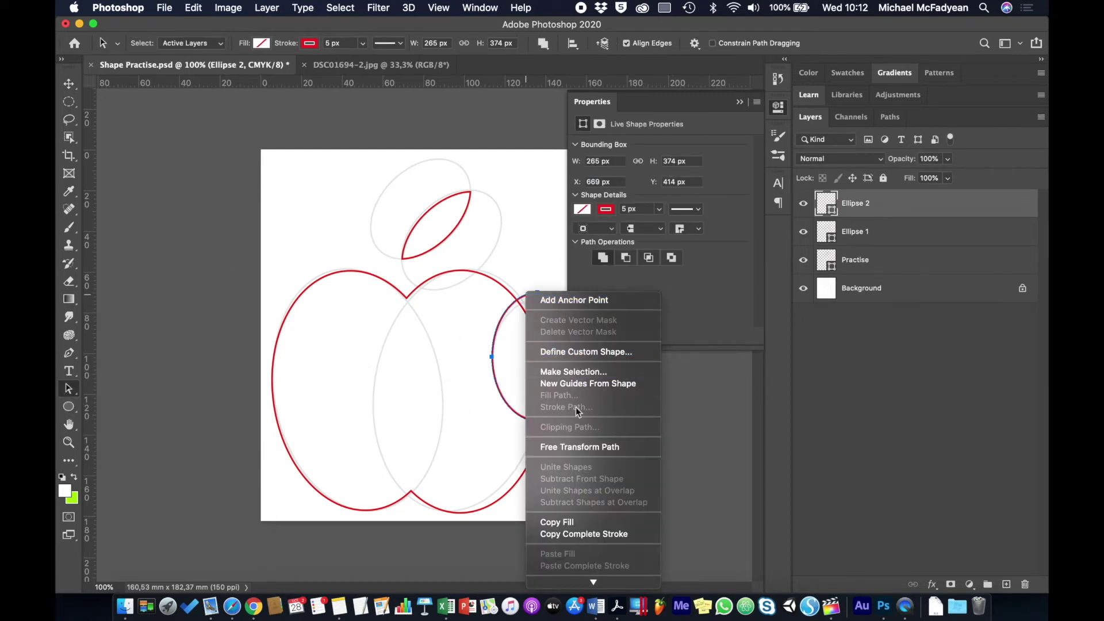
click(576, 446)
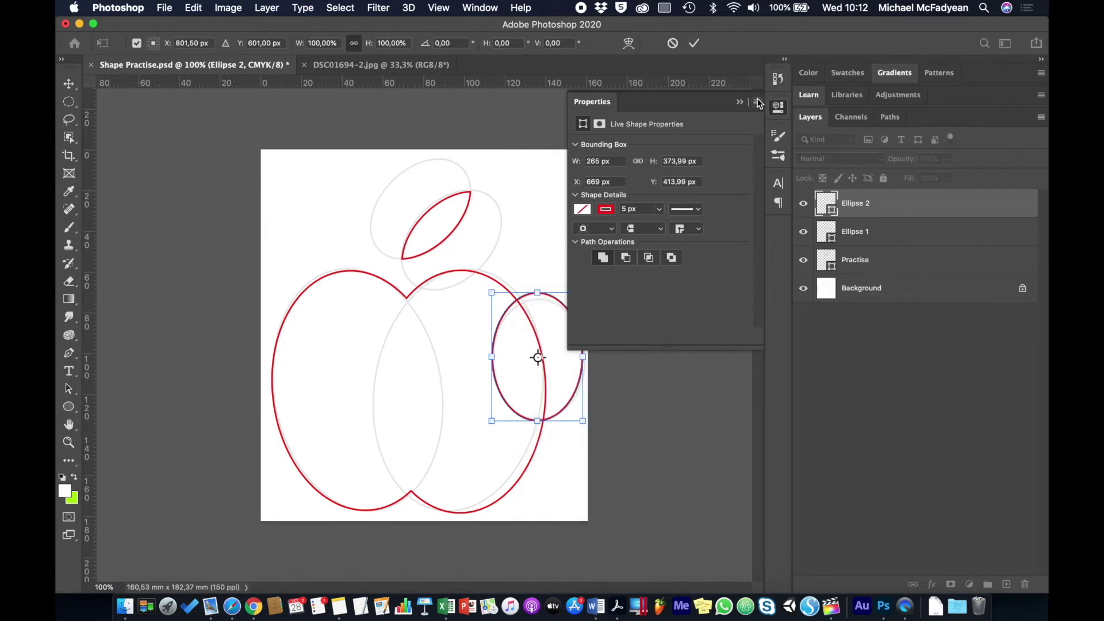
click(739, 102)
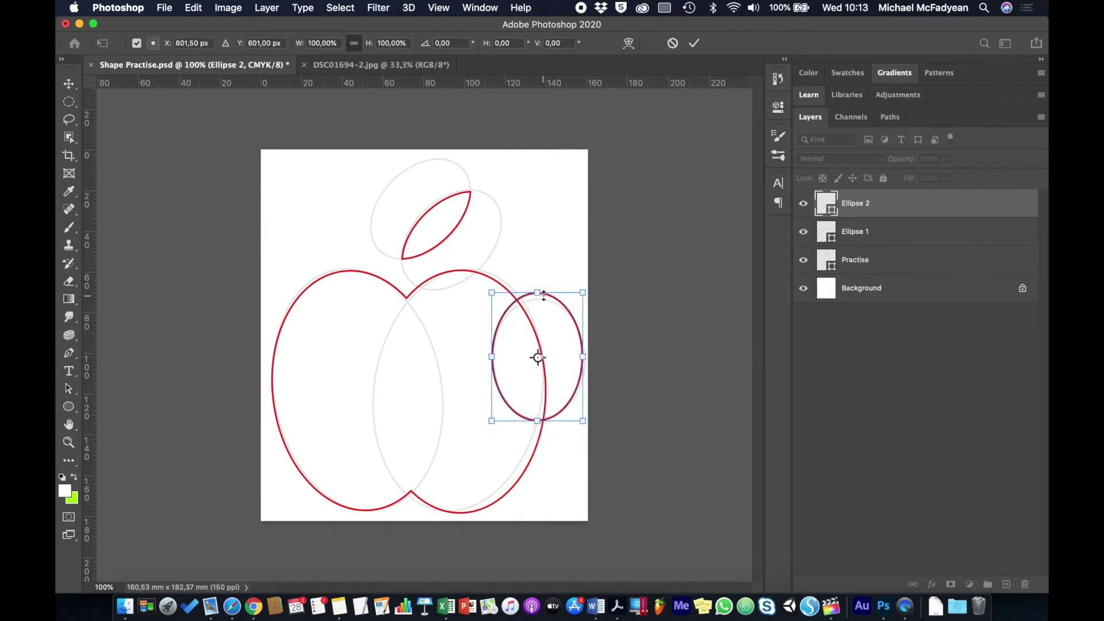
drag(539, 292, 541, 298)
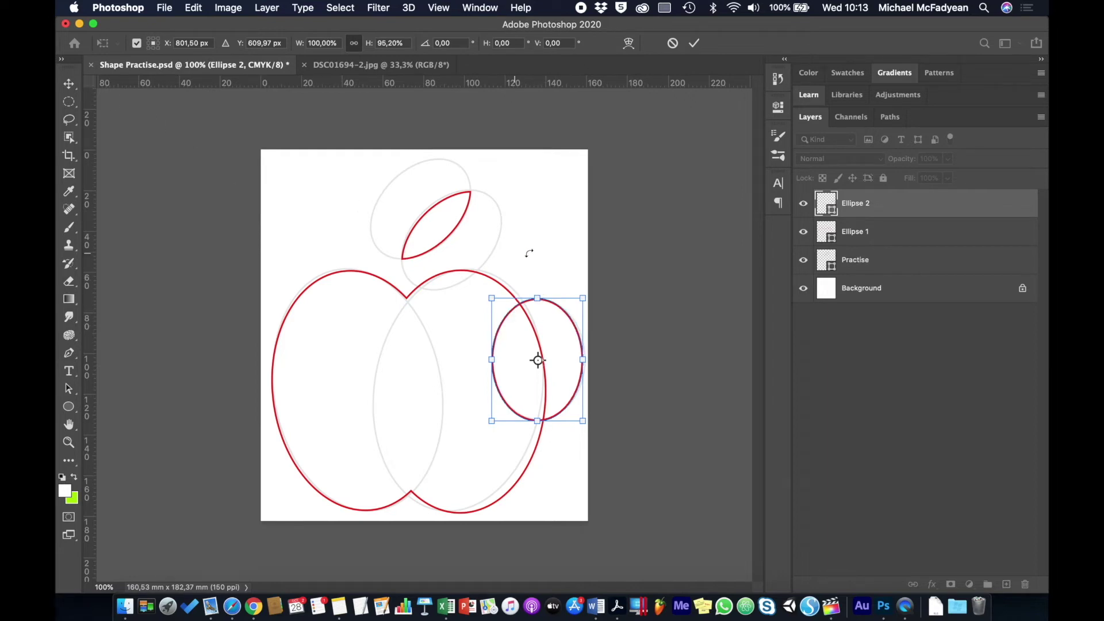
Merge the shape layers Practise, Ellipse 1 and Ellipse 2 into a single shape layer
click(890, 261)
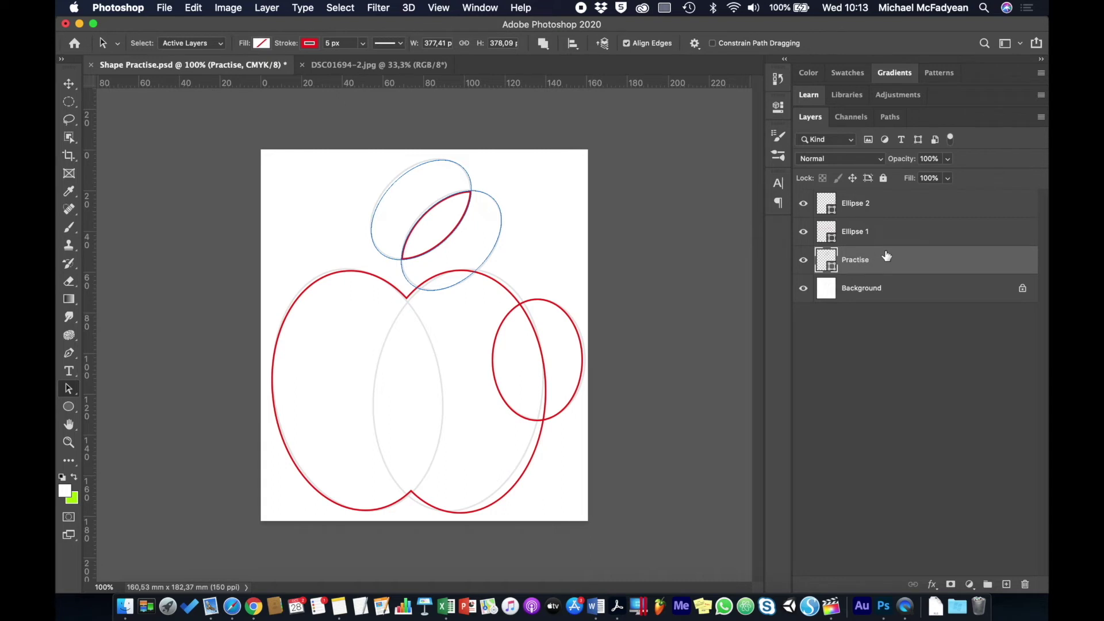
shift+click(898, 213)
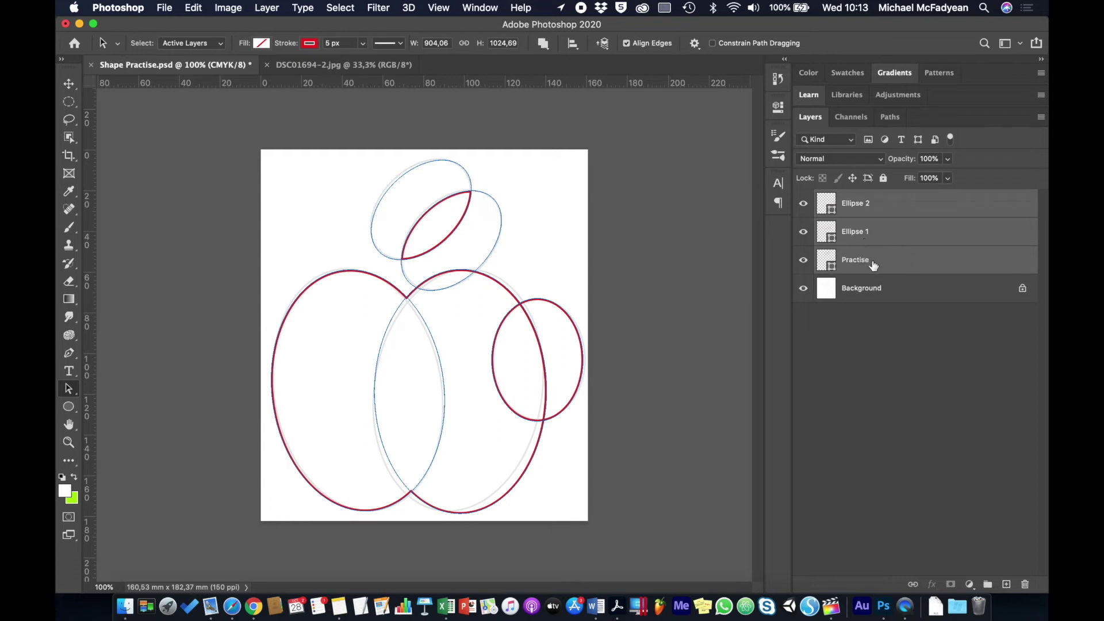
right_click(875, 242)
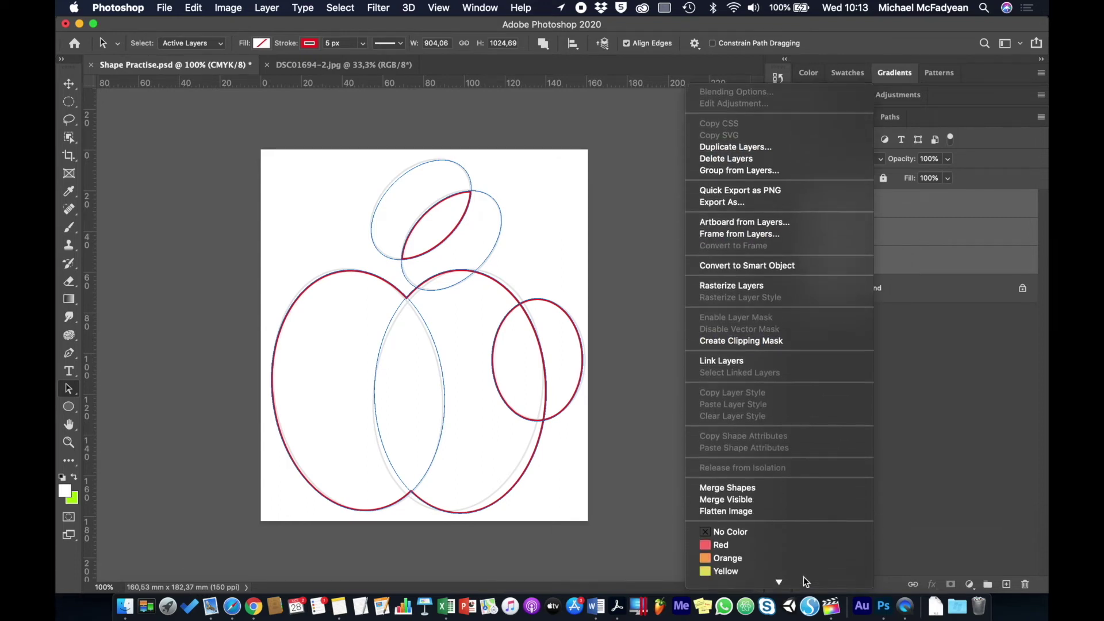
click(781, 488)
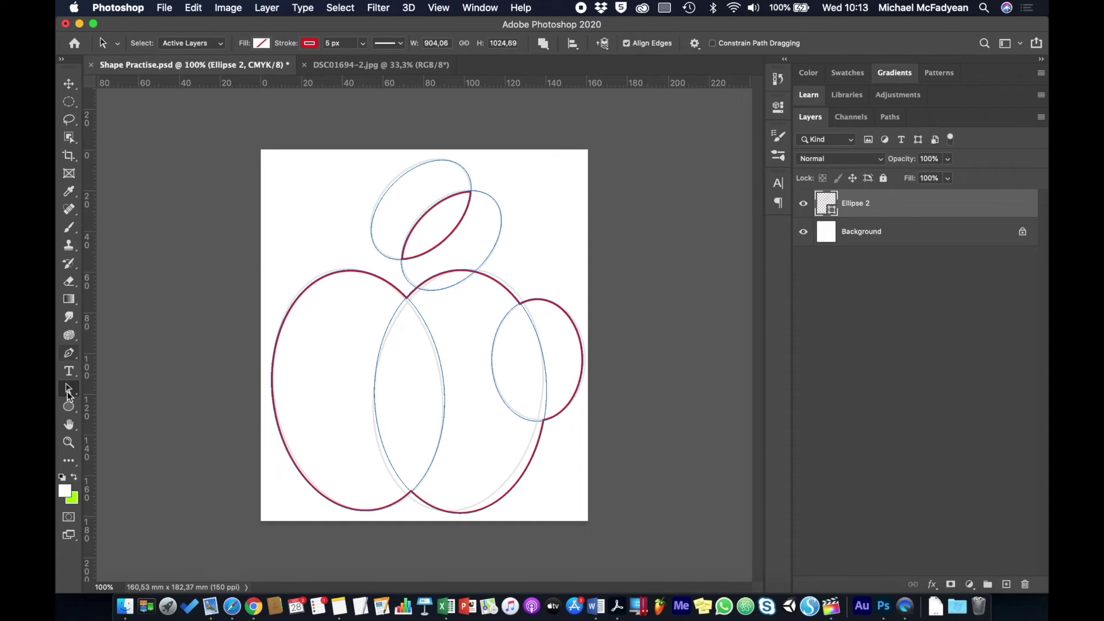
Cut the small ellipse out of the large body with Subtract Front Shape to form the bite
click(561, 311)
click(543, 43)
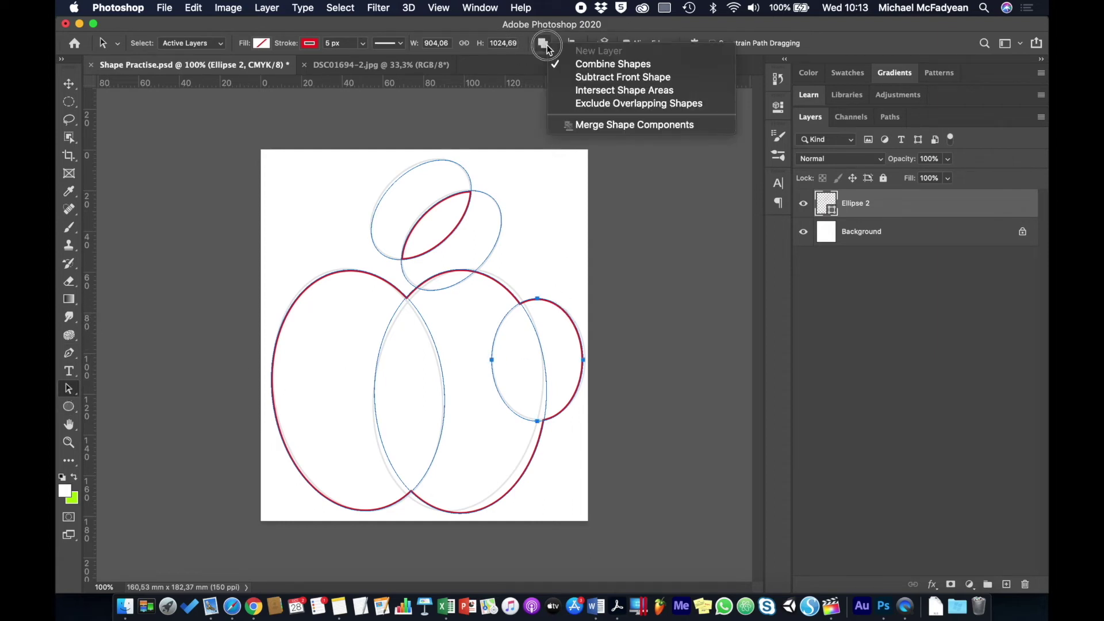
click(577, 78)
click(561, 257)
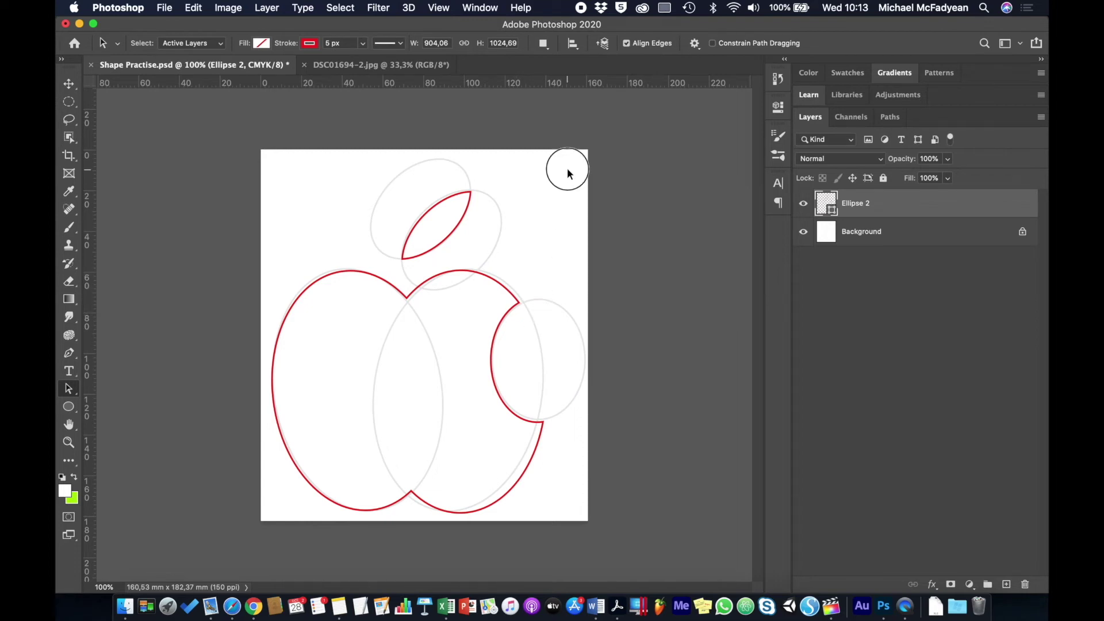
Select all the ellipse paths of the figure and merge their shape components, accepting conversion to a regular path
drag(568, 171, 251, 571)
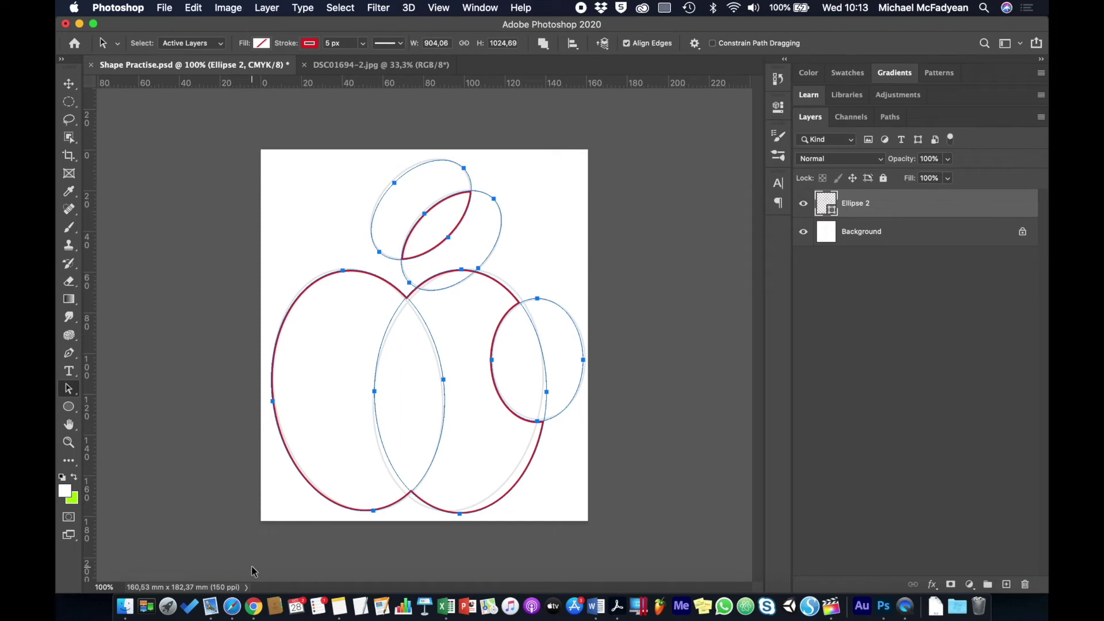
click(543, 43)
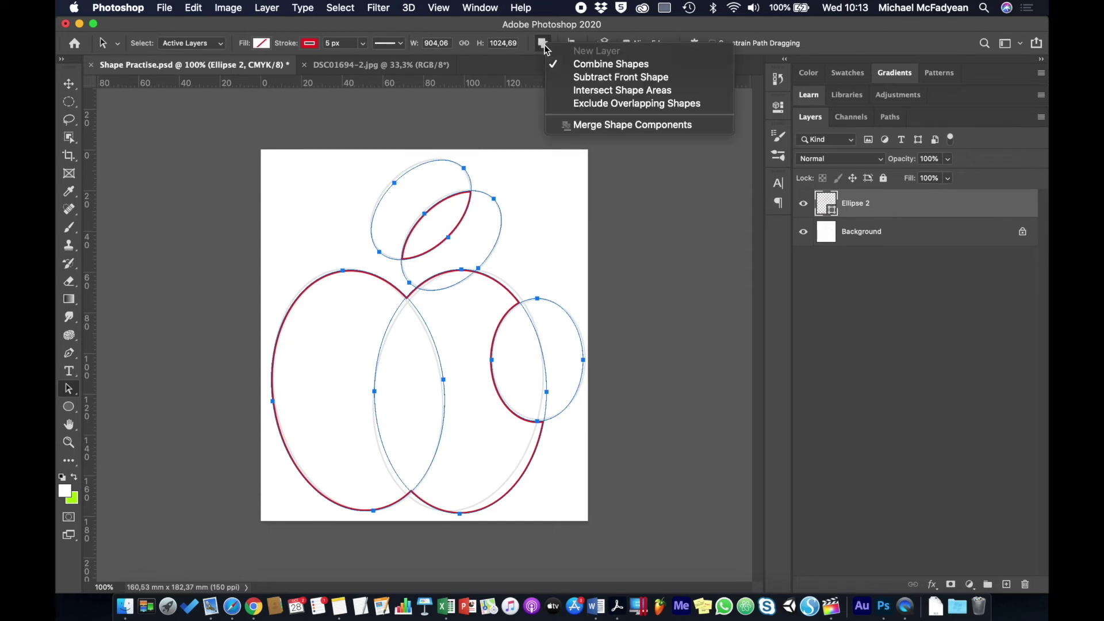
click(597, 124)
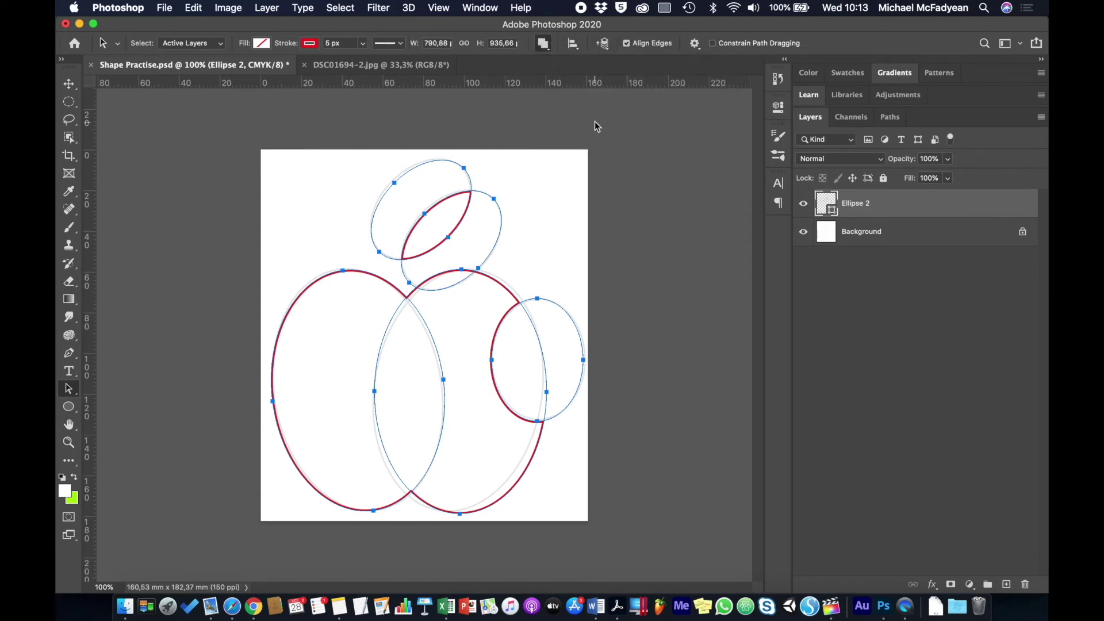
click(651, 226)
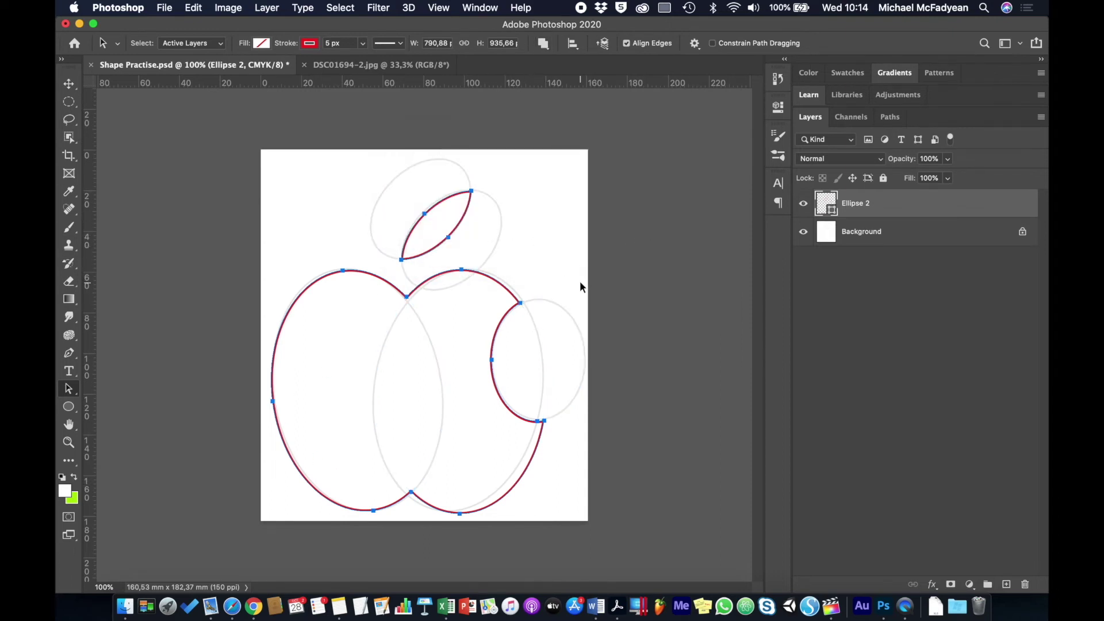
click(538, 268)
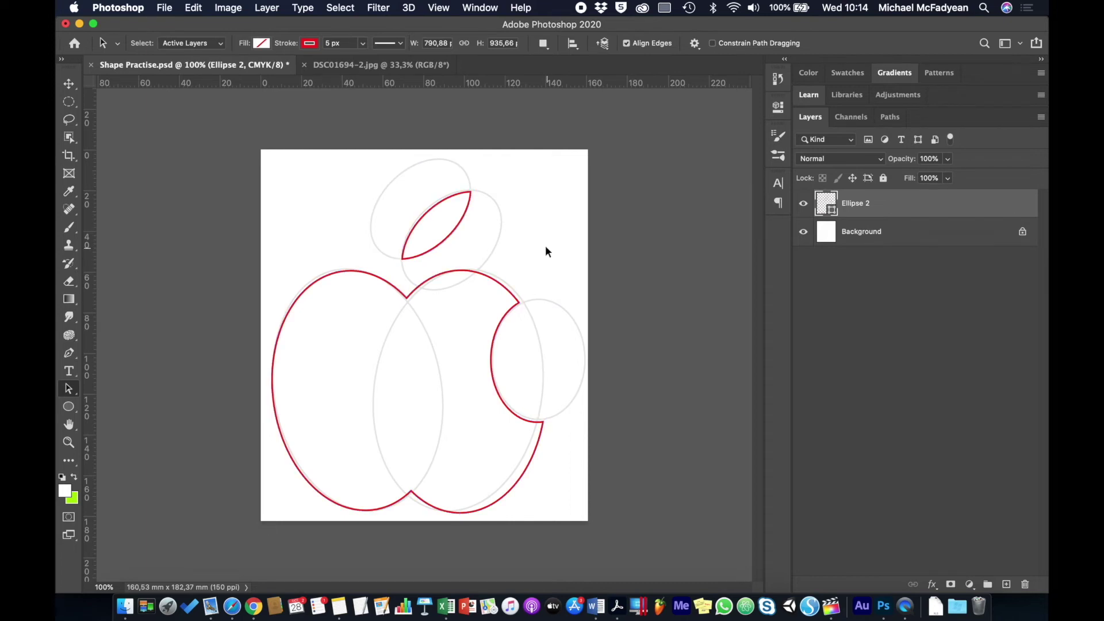
drag(69, 389, 102, 402)
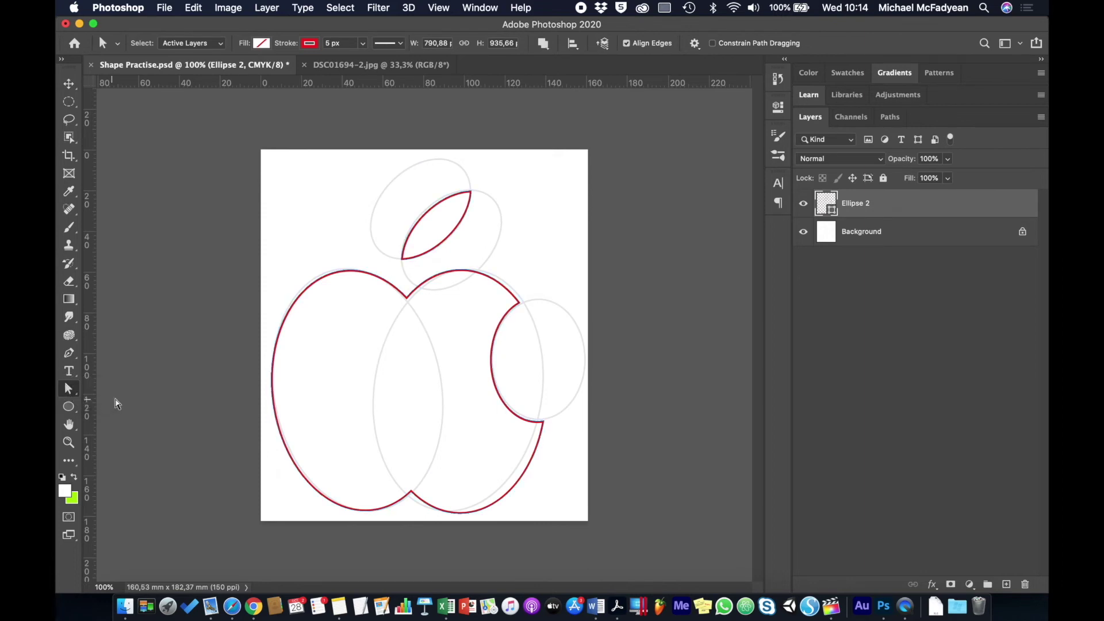
Raise the anchor point of the apple's upper notch slightly and rotate its handles to round the notch into a smooth dip
click(407, 297)
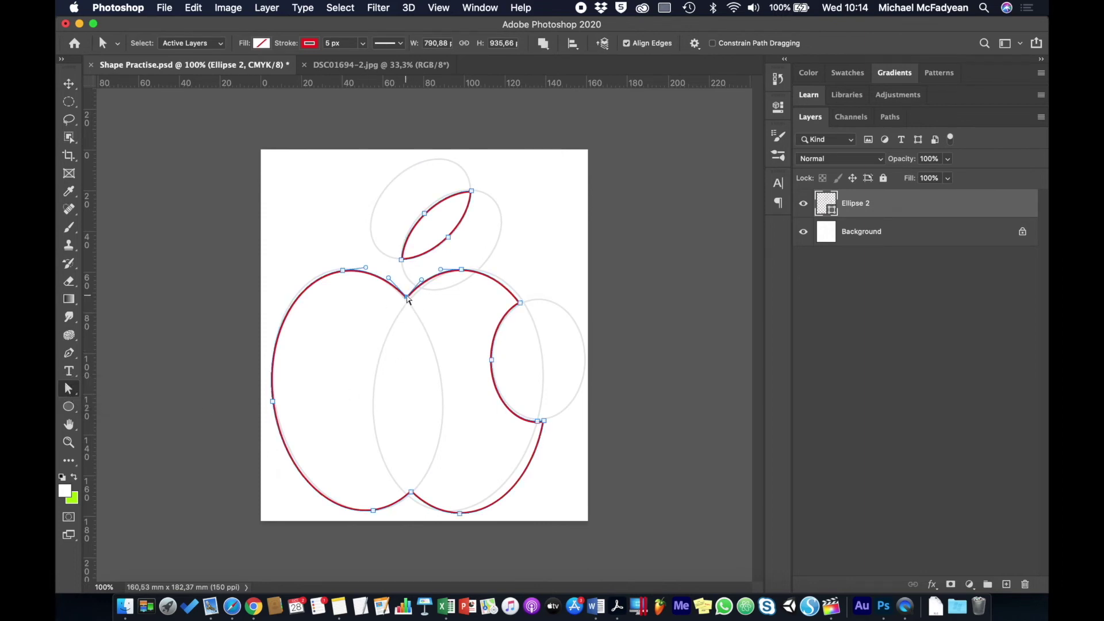
click(407, 297)
key(Up)
key(Up)
key(Up)
key(Up)
key(Up)
key(Up)
key(Up)
key(Up)
key(Up)
key(Up)
key(Up)
key(Up)
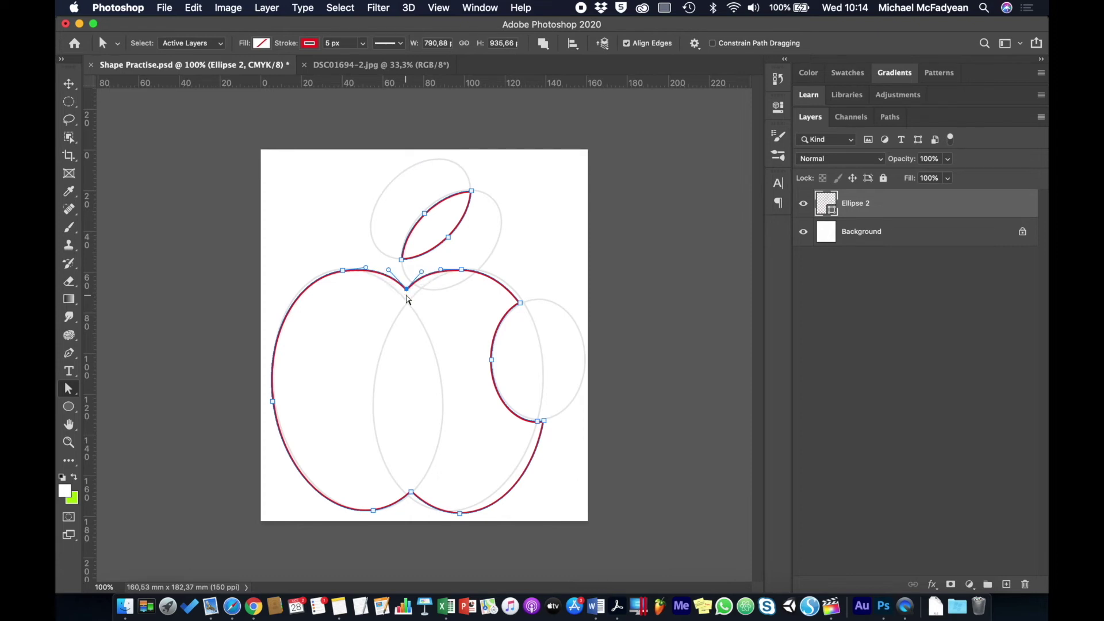
drag(422, 271, 391, 292)
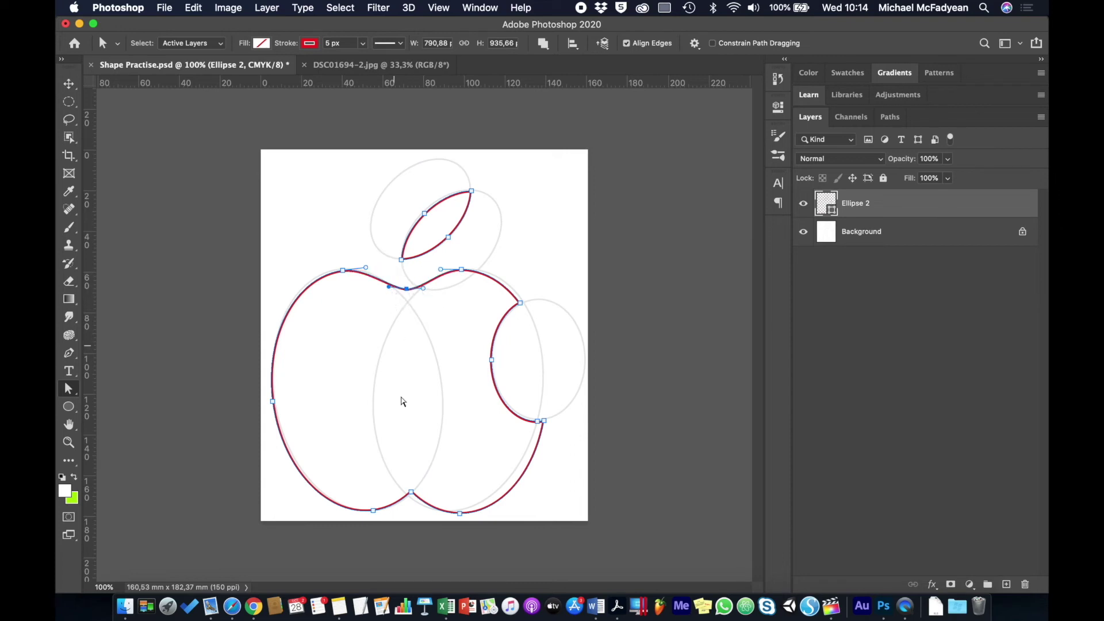
Lower the anchor point of the apple's bottom notch slightly and level its handles to round off the sharp tip
click(412, 493)
drag(412, 493, 412, 495)
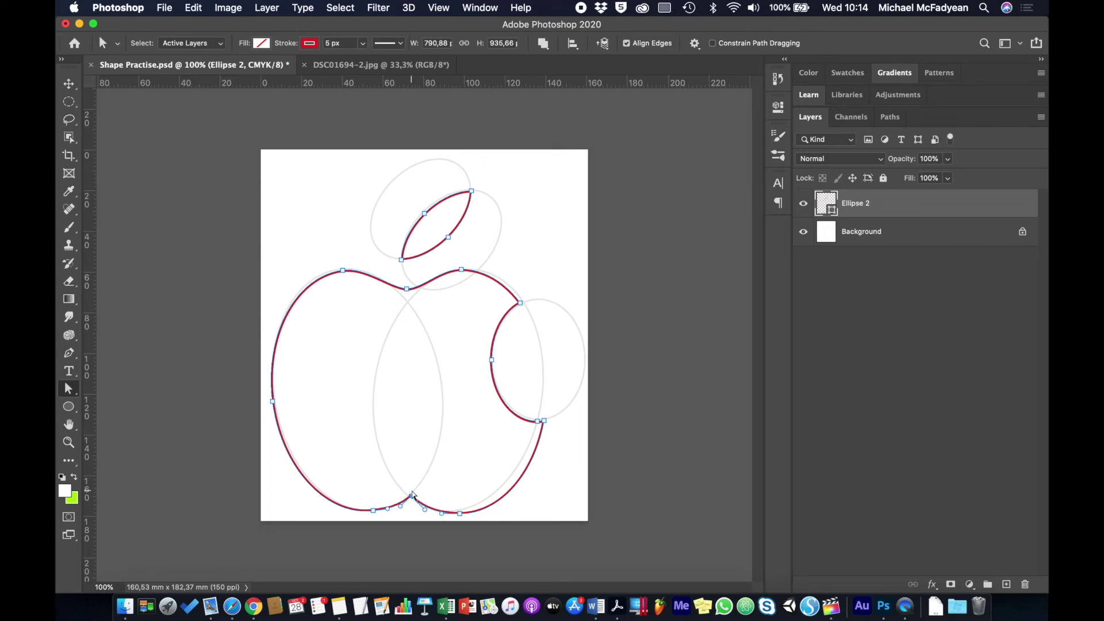
key(shift+Down)
drag(424, 513, 394, 500)
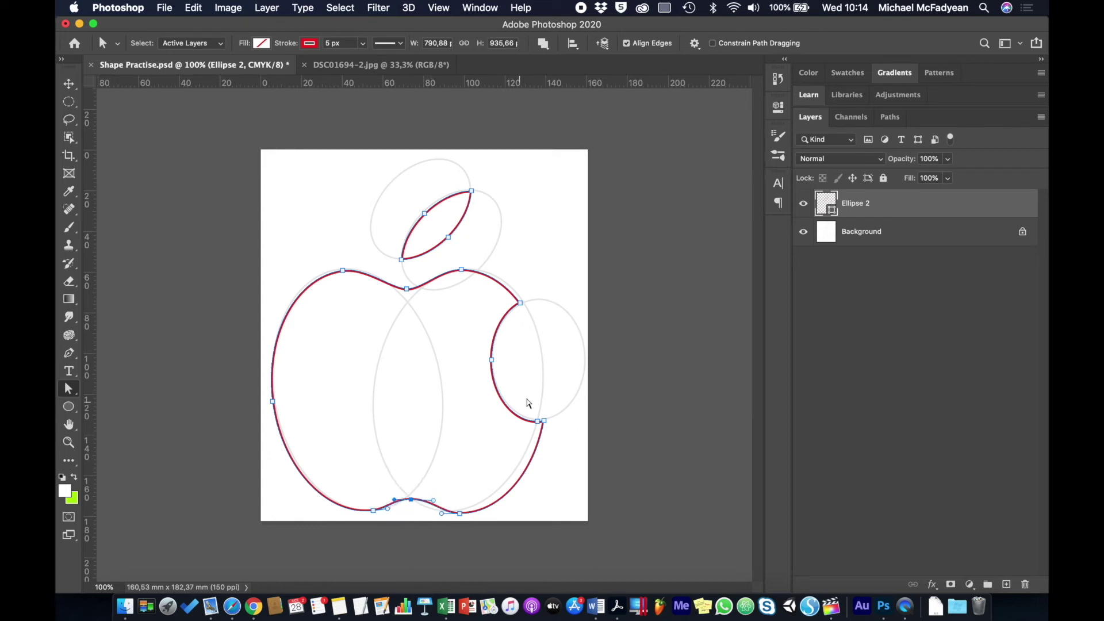
Select every anchor point of the apple and leaf, and define them as a custom shape named "My Apple Logo"
drag(69, 389, 115, 387)
click(176, 378)
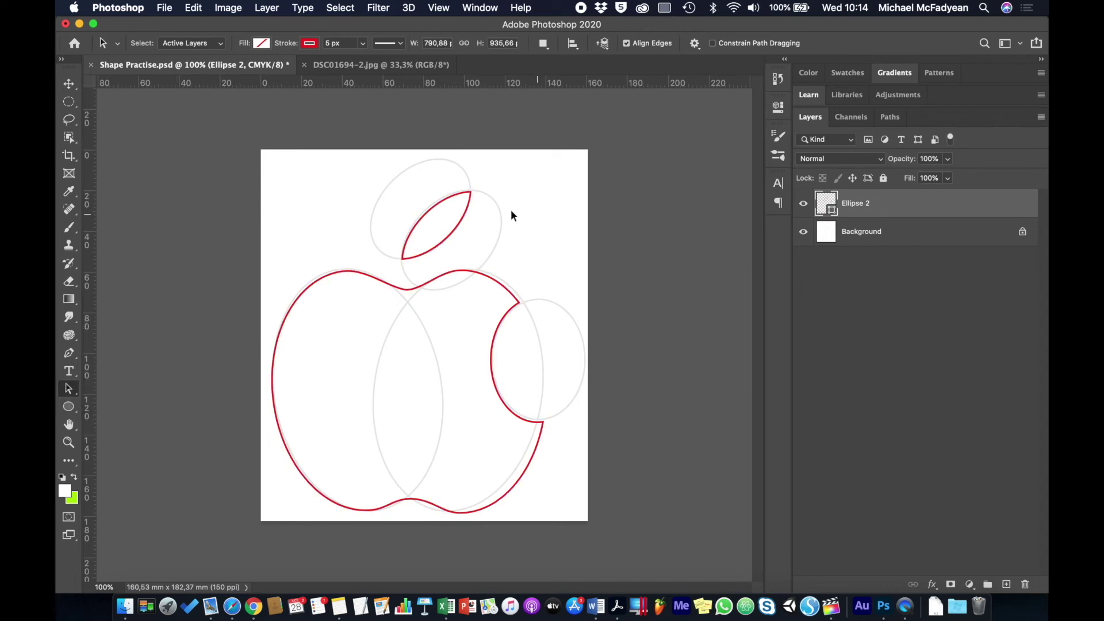
drag(554, 185, 257, 524)
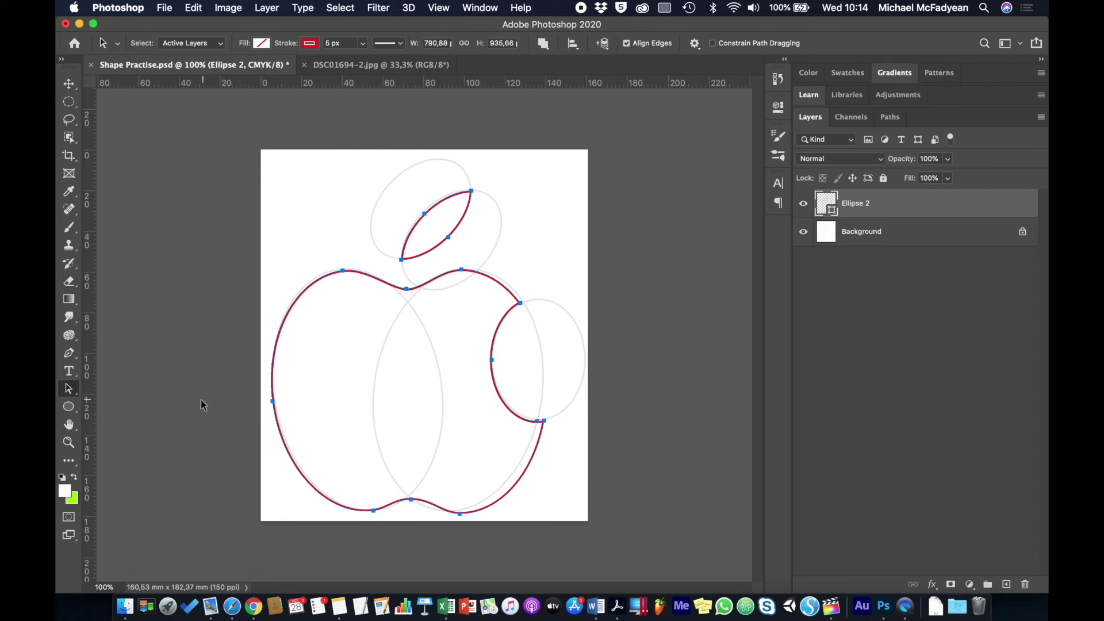
click(194, 9)
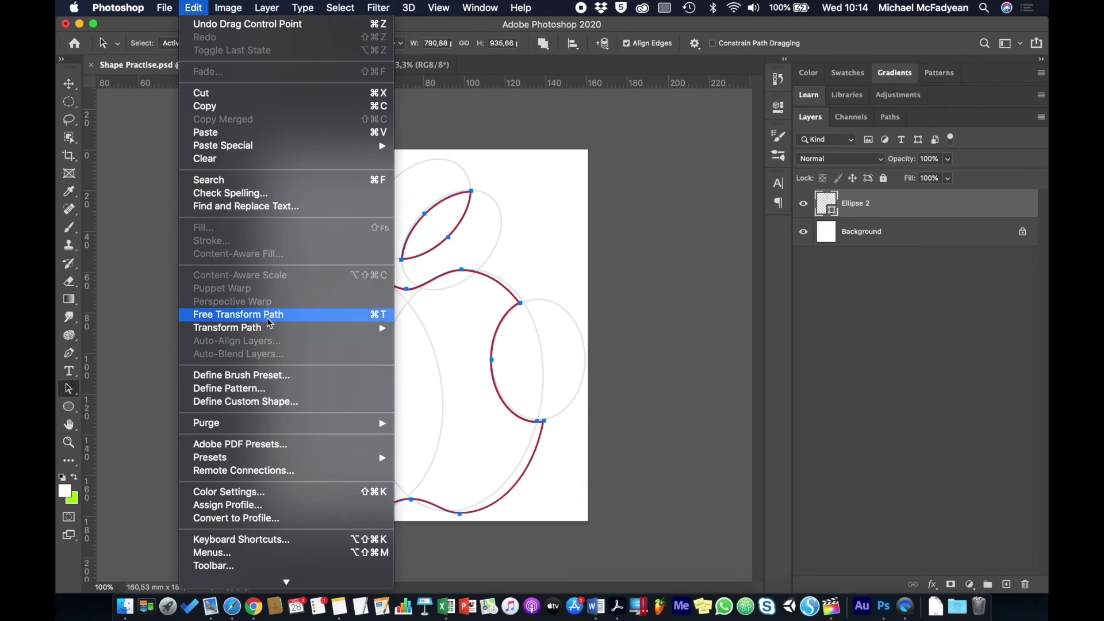
click(282, 405)
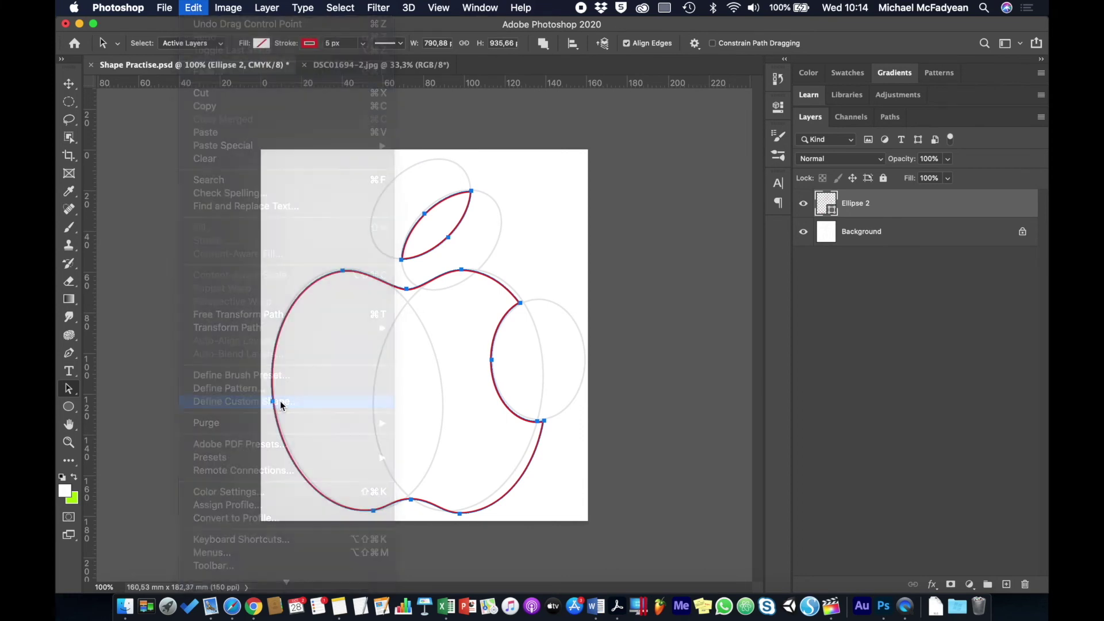
text(My Appl)
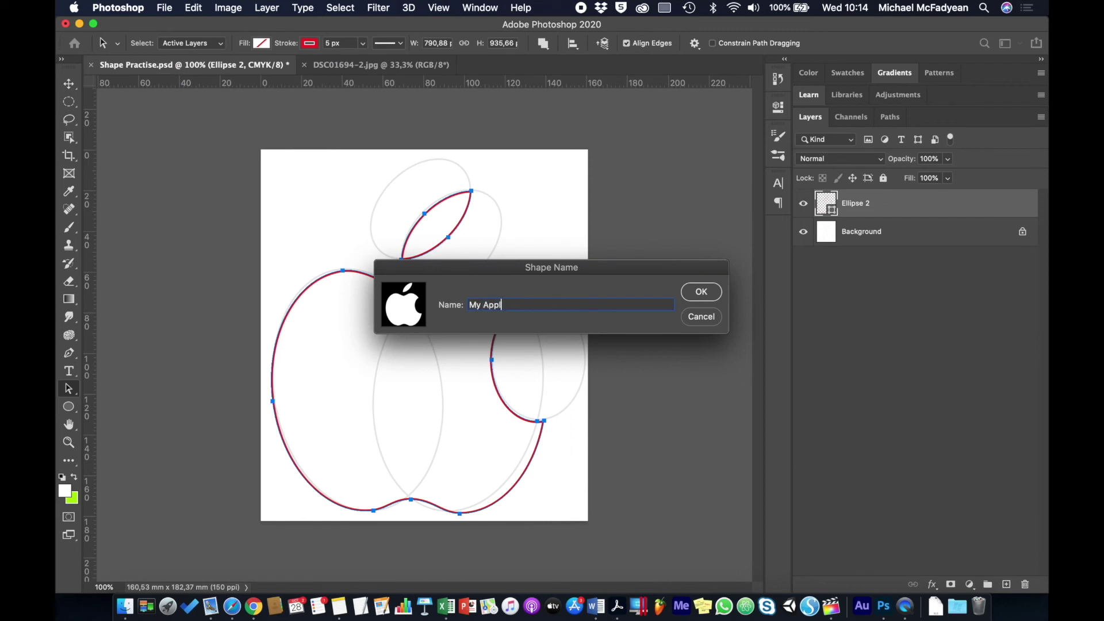
text(e Logo)
click(702, 292)
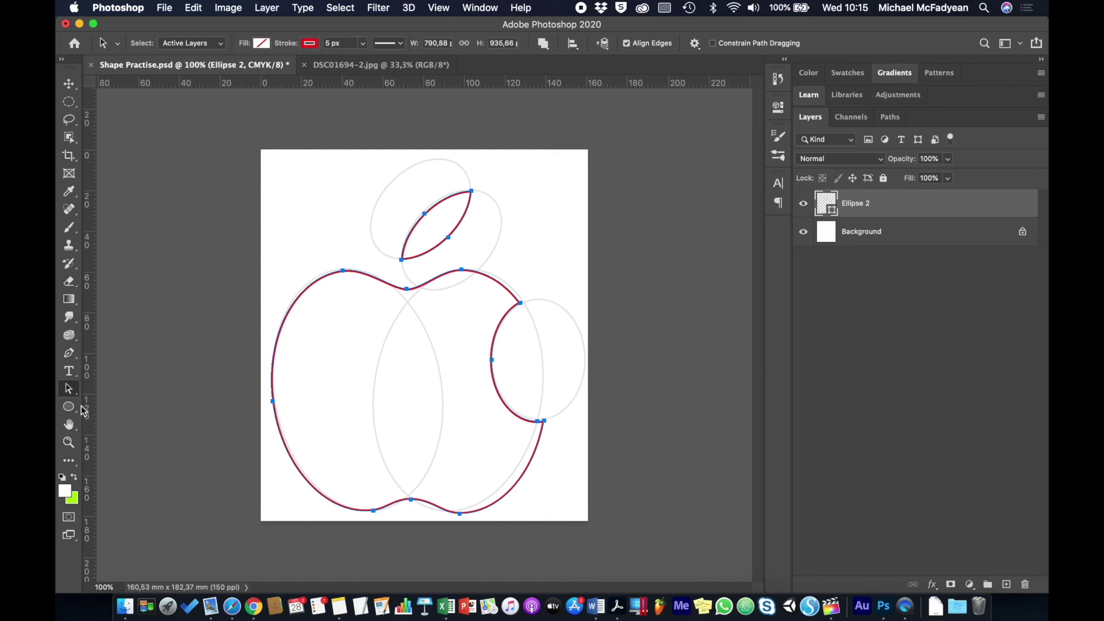
Add a new layer in DSC01694-2.jpg and choose the saved apple shape for the Custom Shape tool
click(360, 68)
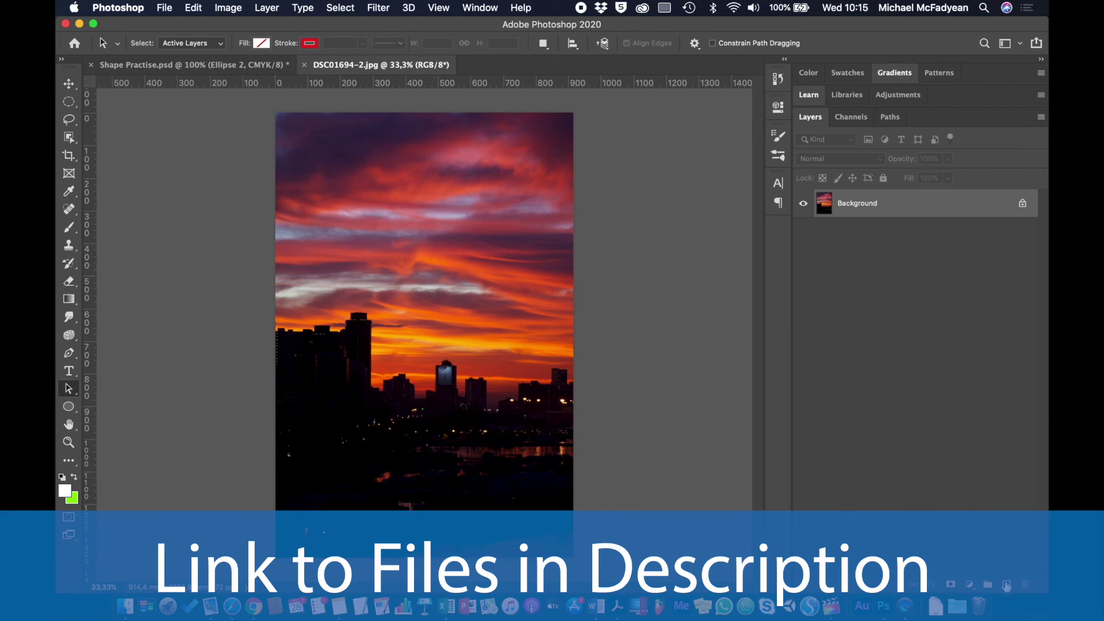
click(1007, 585)
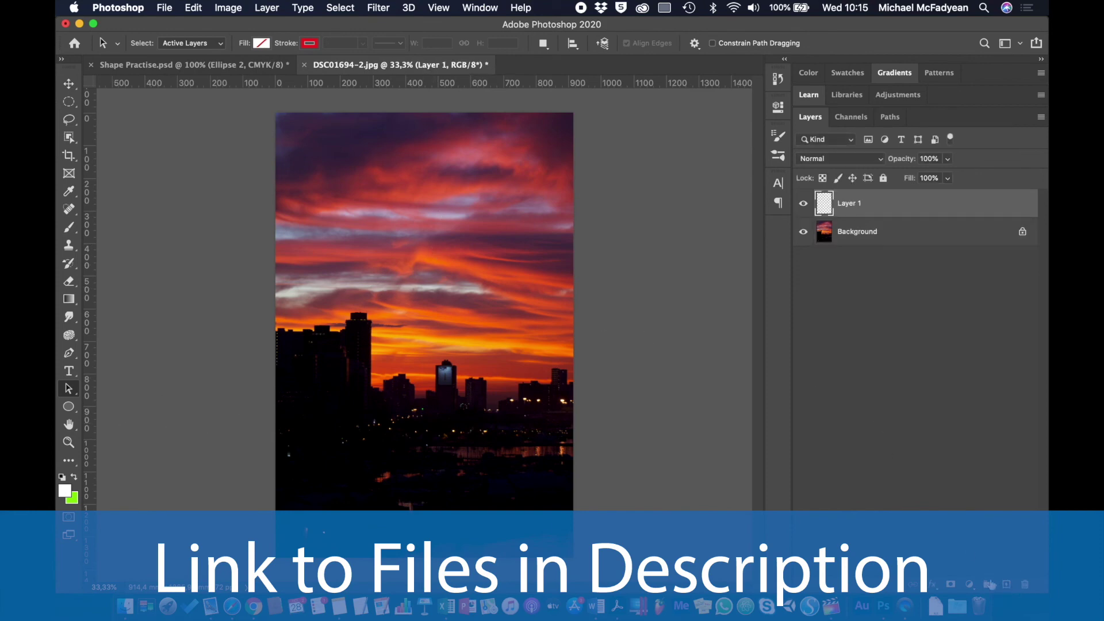
click(68, 407)
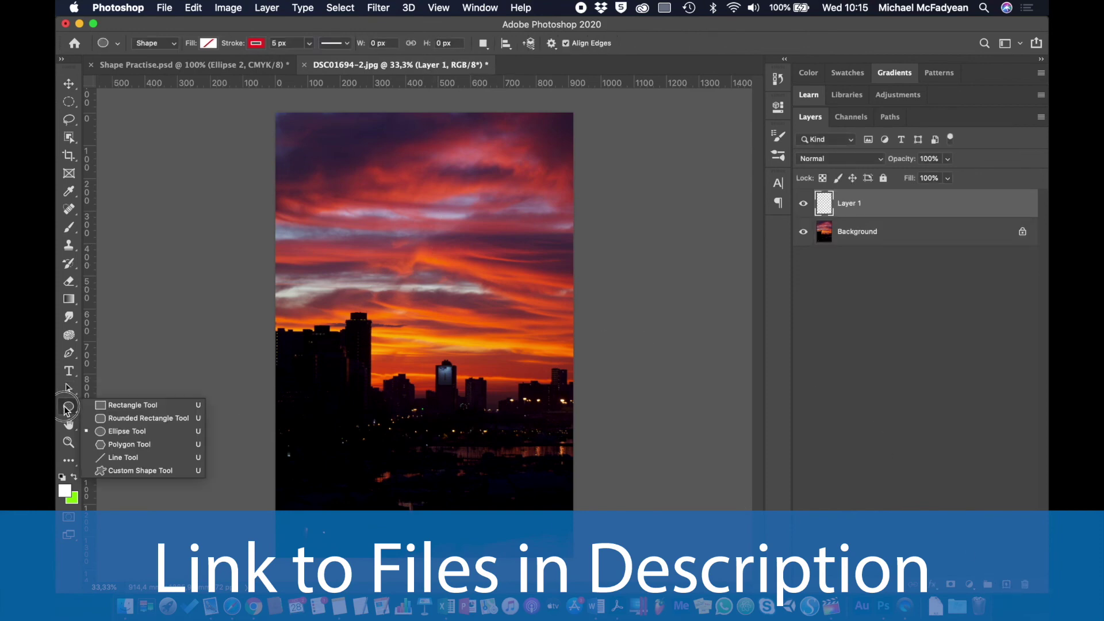
click(124, 472)
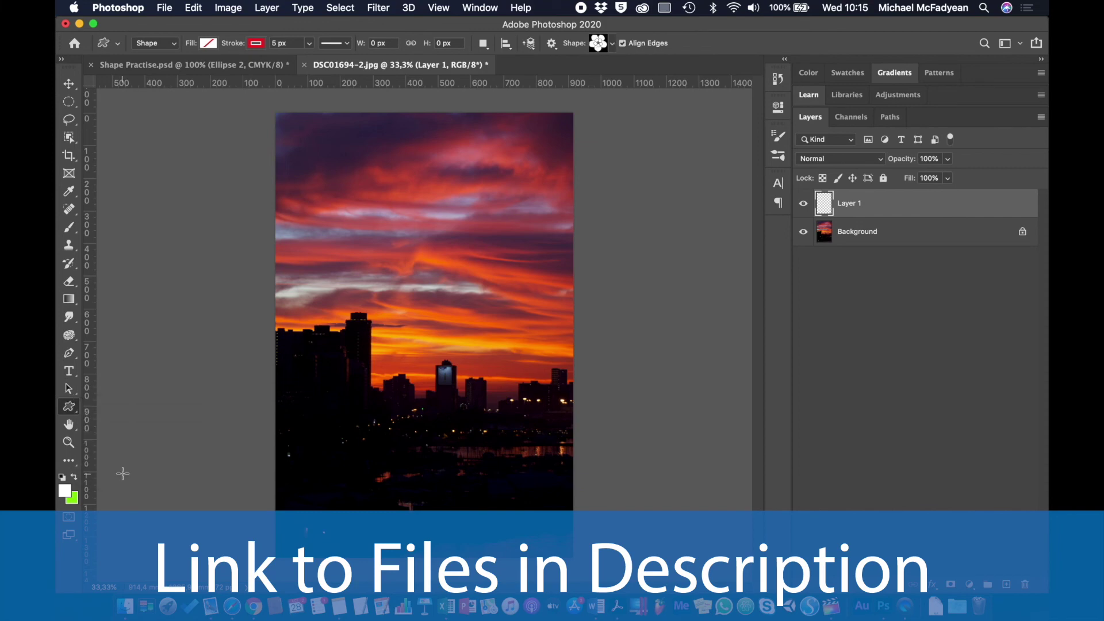
click(605, 45)
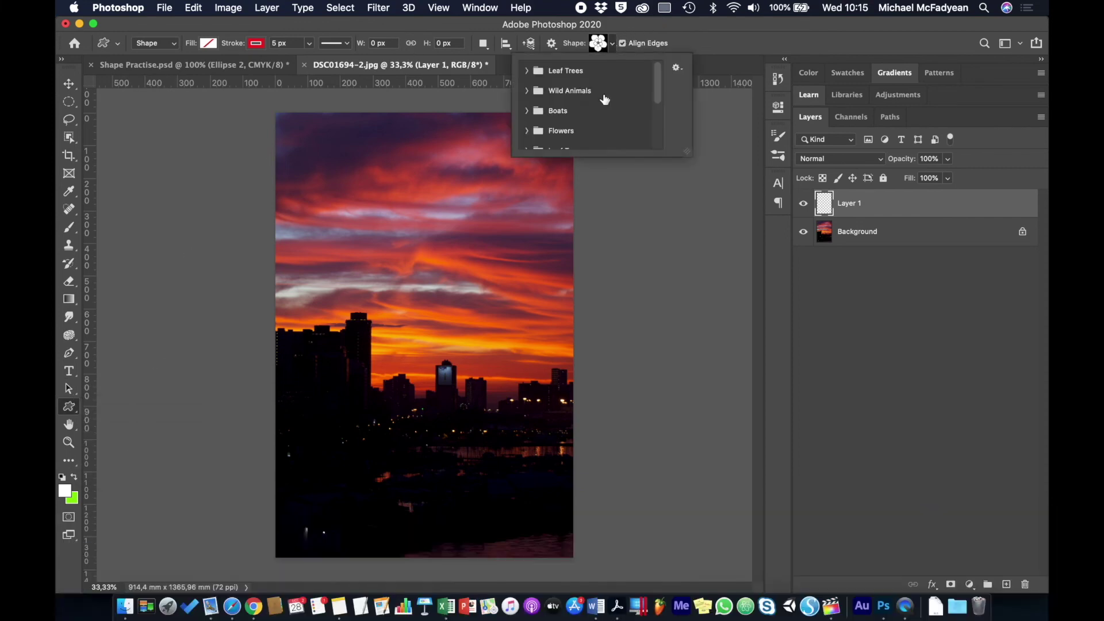
scroll(604, 109, down, 2)
click(531, 138)
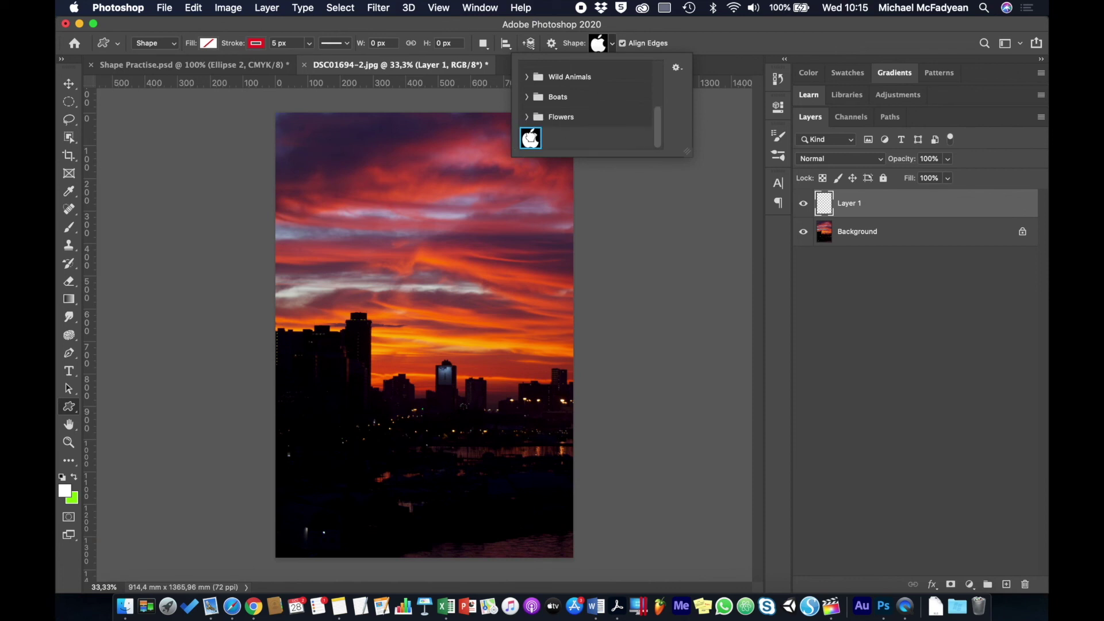
click(633, 41)
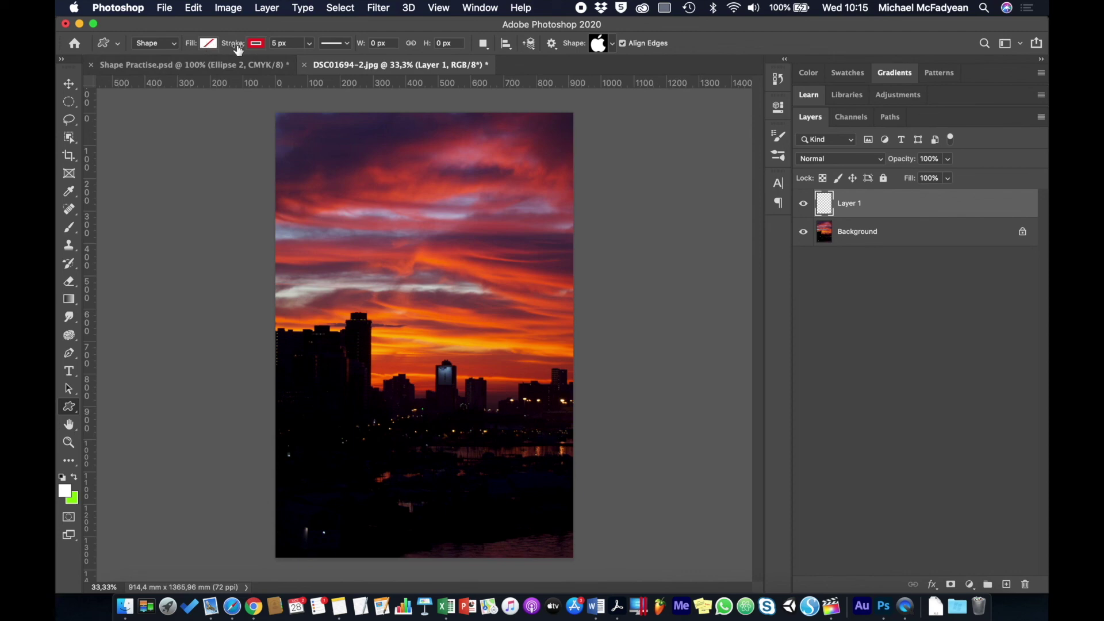
Draw the apple shape in the upper sky with a white 20 px stroke, about 1068 px wide and 1263 px high
click(256, 43)
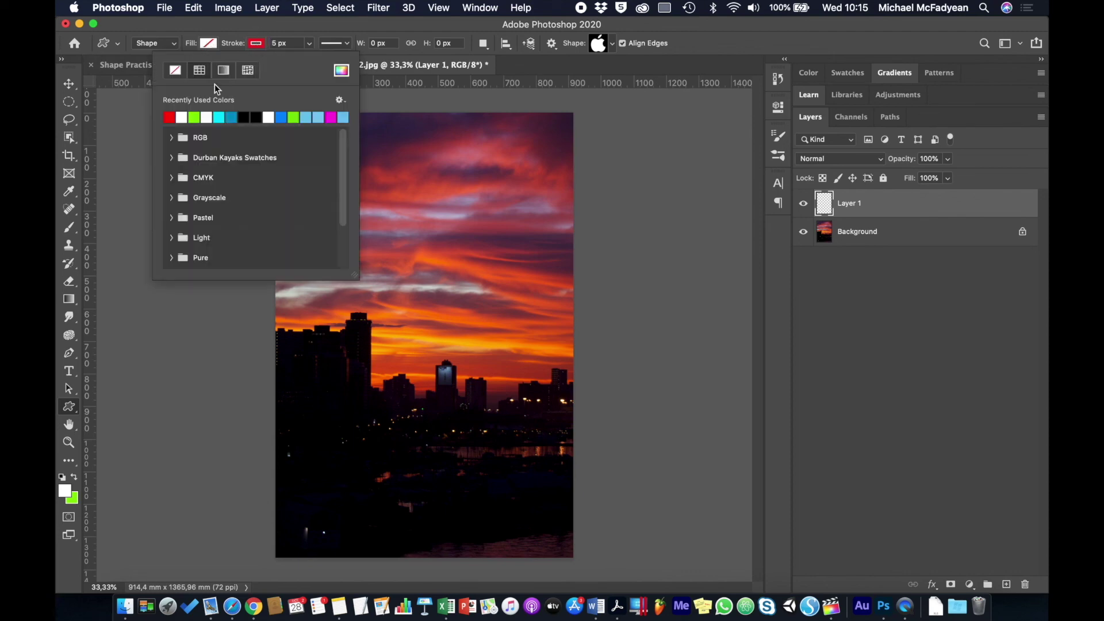
click(182, 117)
click(285, 28)
click(283, 40)
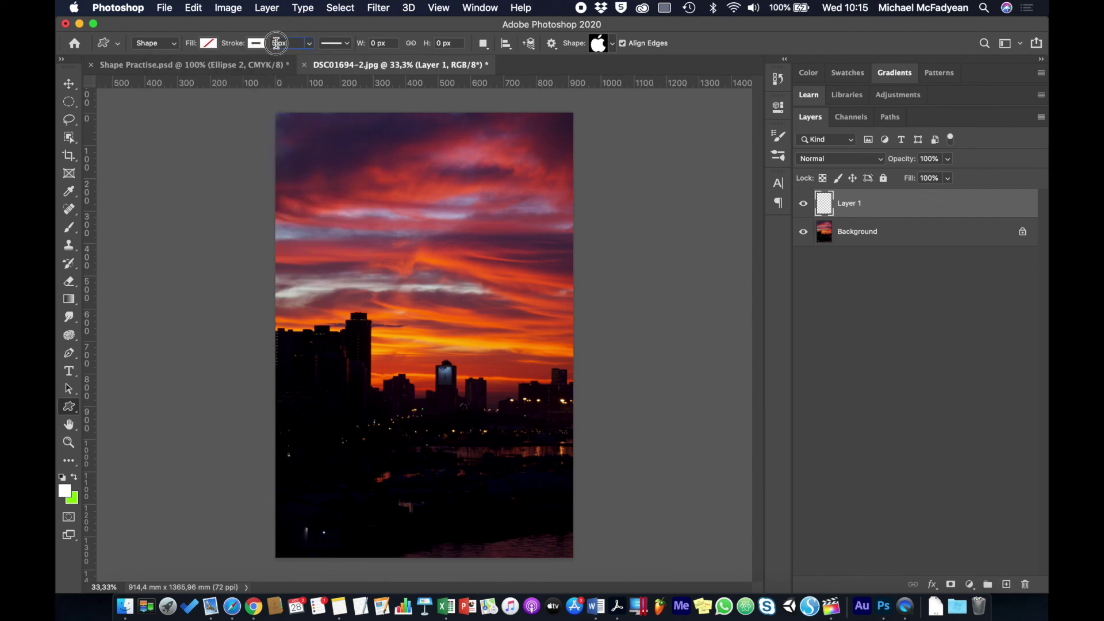
text(20)
key(Return)
drag(366, 154, 489, 299)
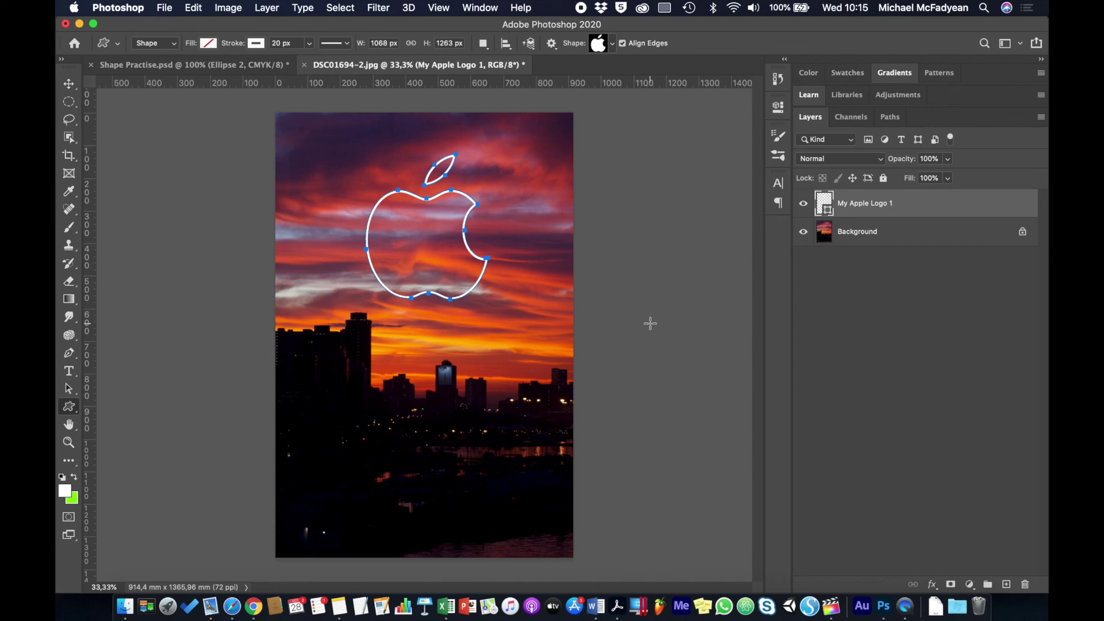
Set the blend mode of the apple logo layer to Overlay
click(69, 85)
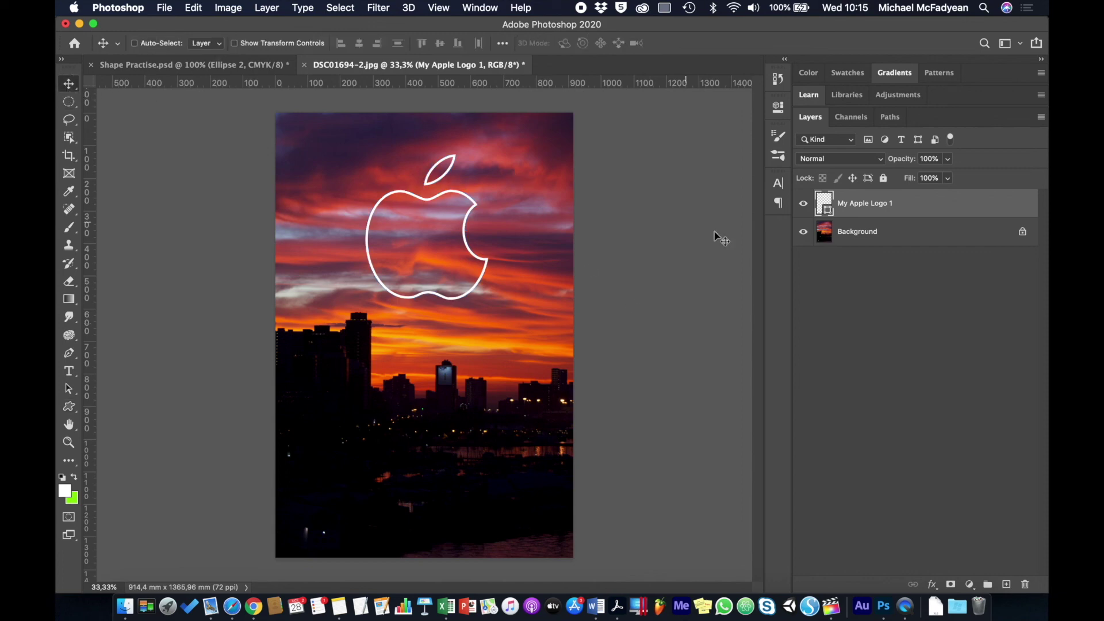
click(882, 160)
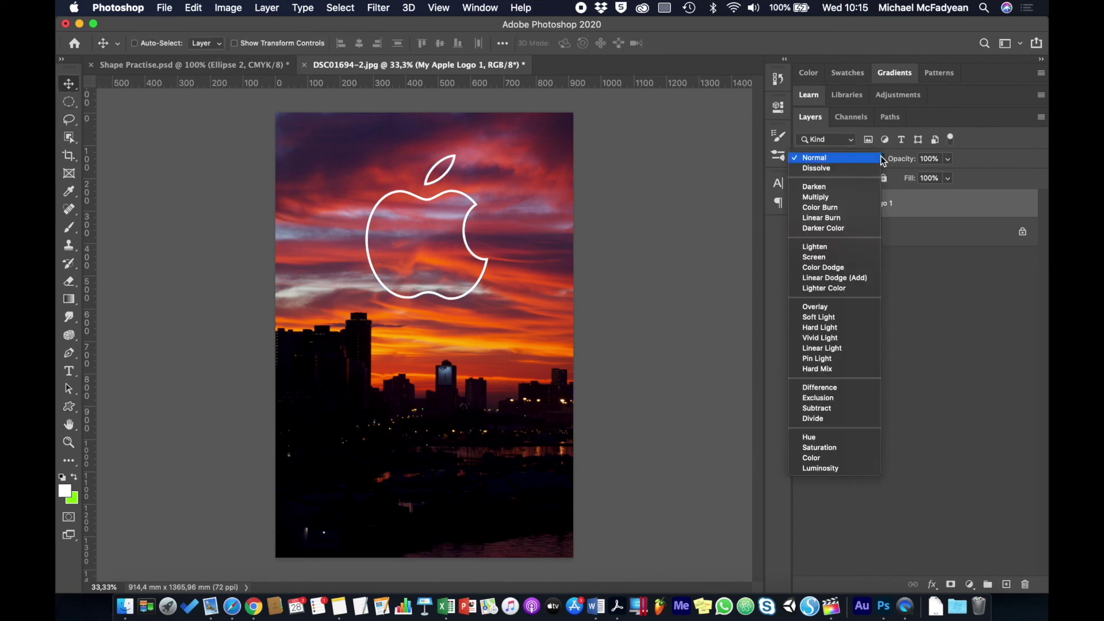
click(853, 309)
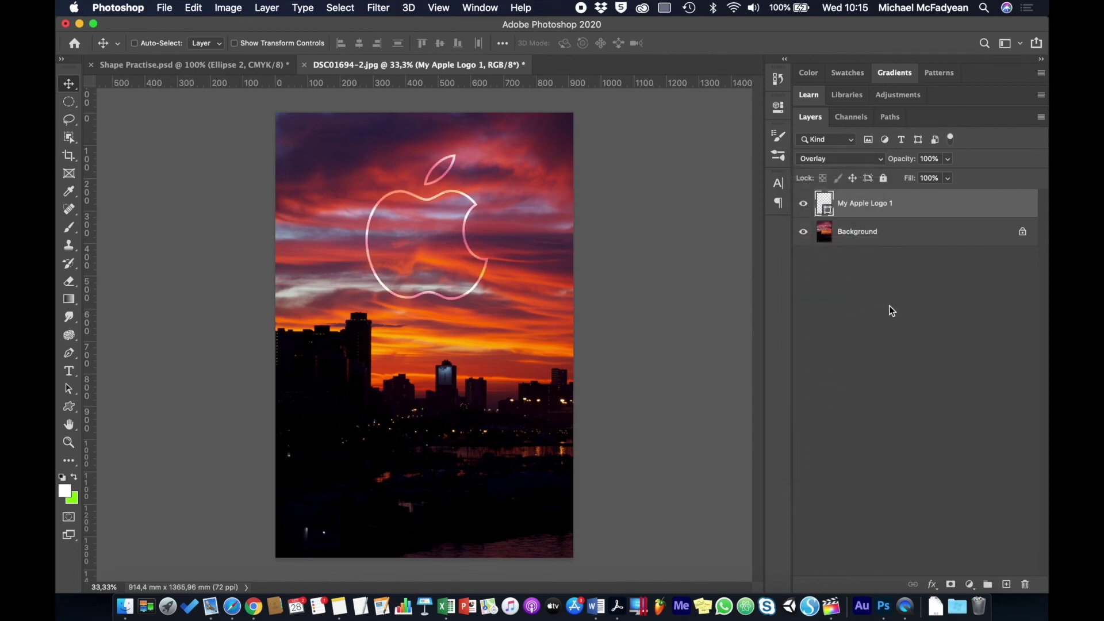